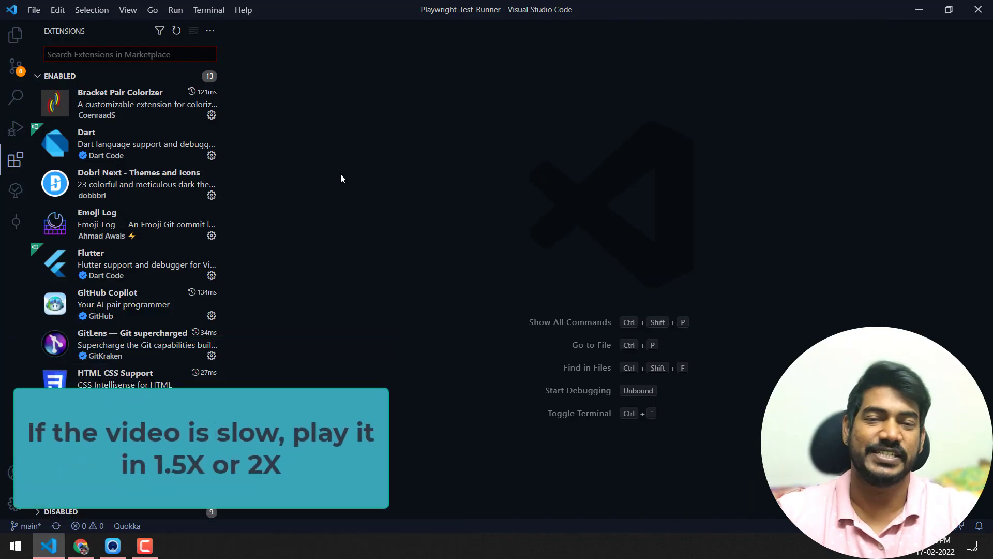
# - View the Bracket Pair Colorizer details, then load destructing.js from the destructing folder in Explorer
pyautogui.click(16, 159)
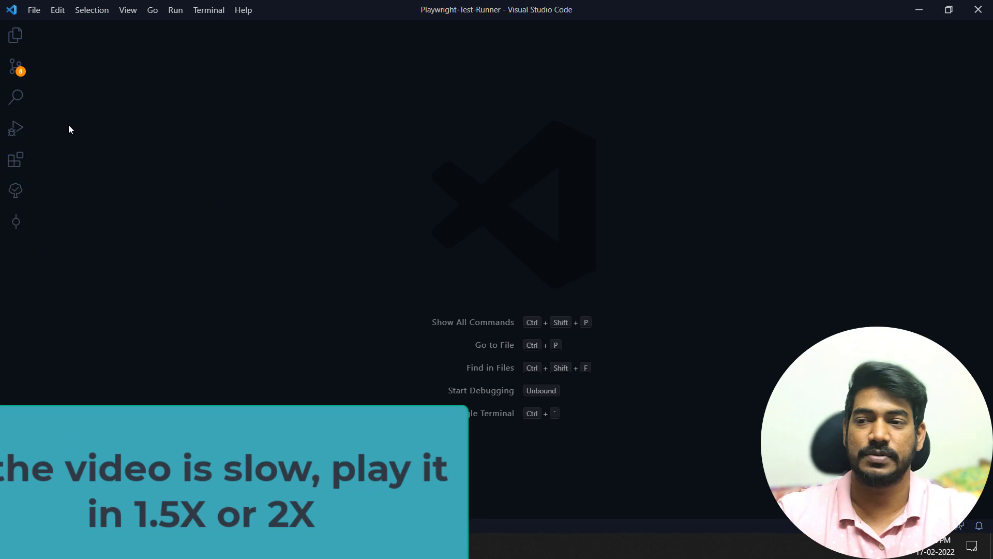
pyautogui.click(15, 159)
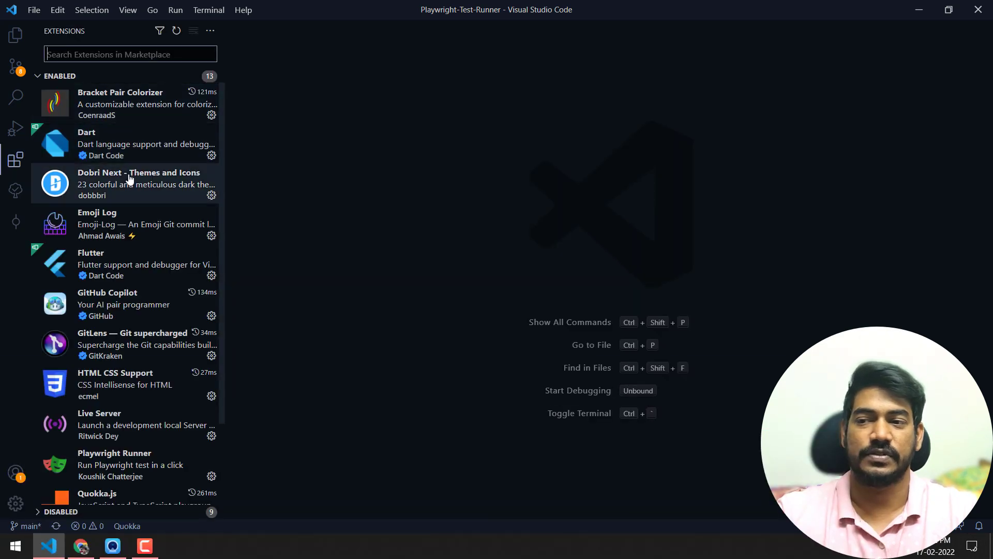
pyautogui.click(122, 101)
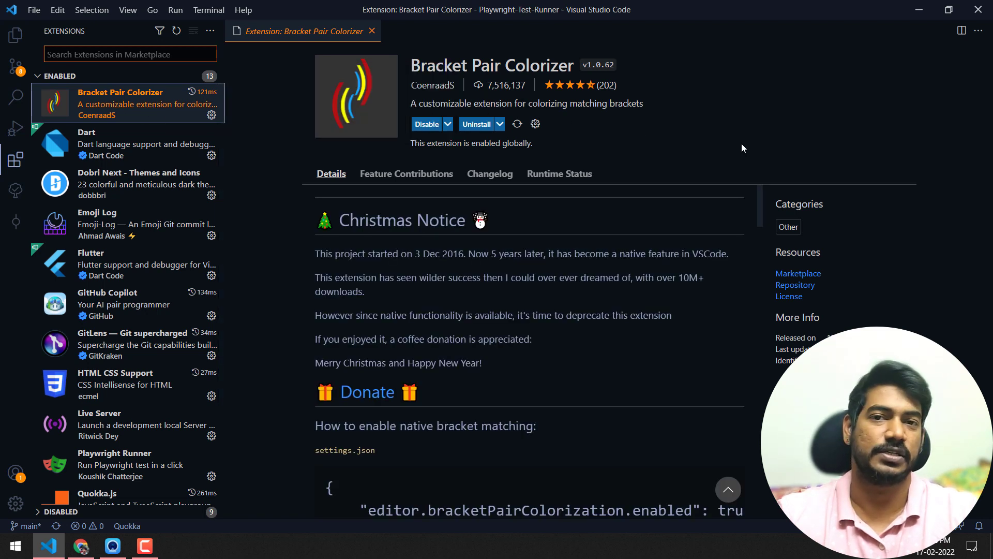
pyautogui.click(15, 35)
pyautogui.click(88, 249)
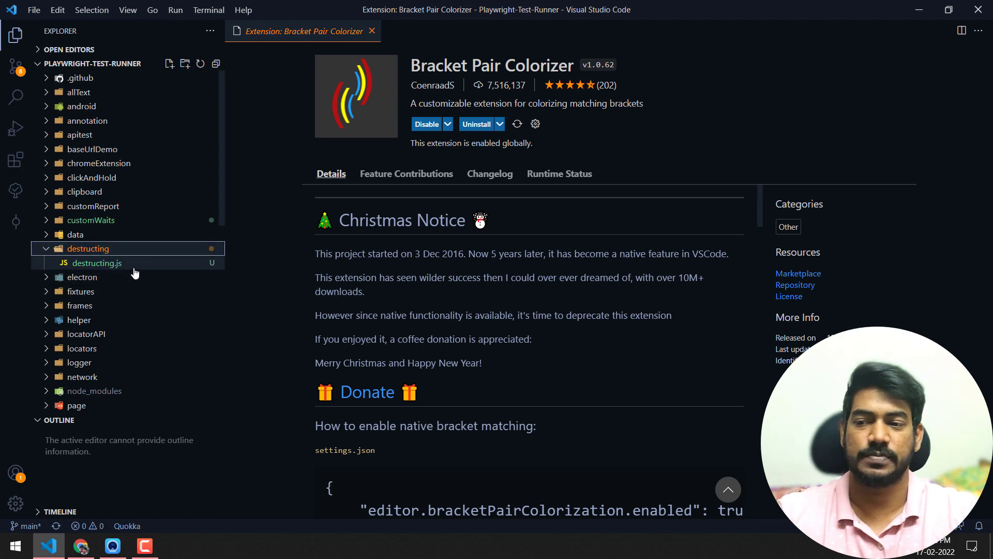
pyautogui.click(98, 263)
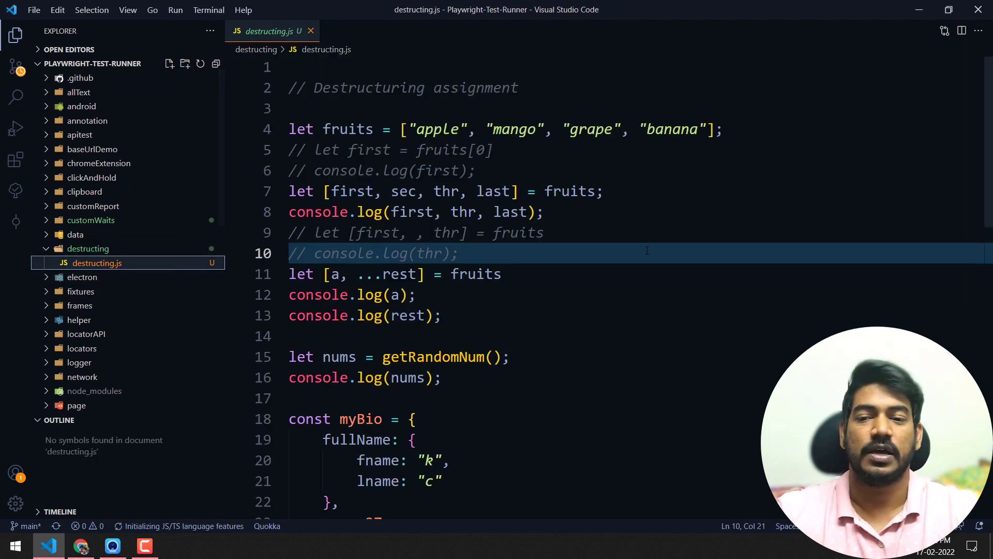
pyautogui.scroll(-4, 649, 256)
pyautogui.scroll(-4, 649, 256)
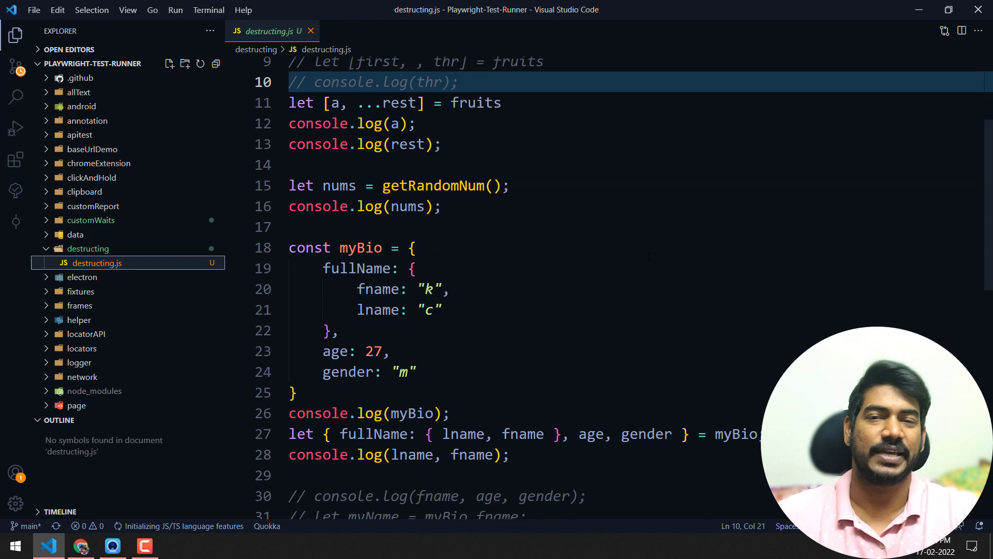
pyautogui.scroll(-2, 649, 256)
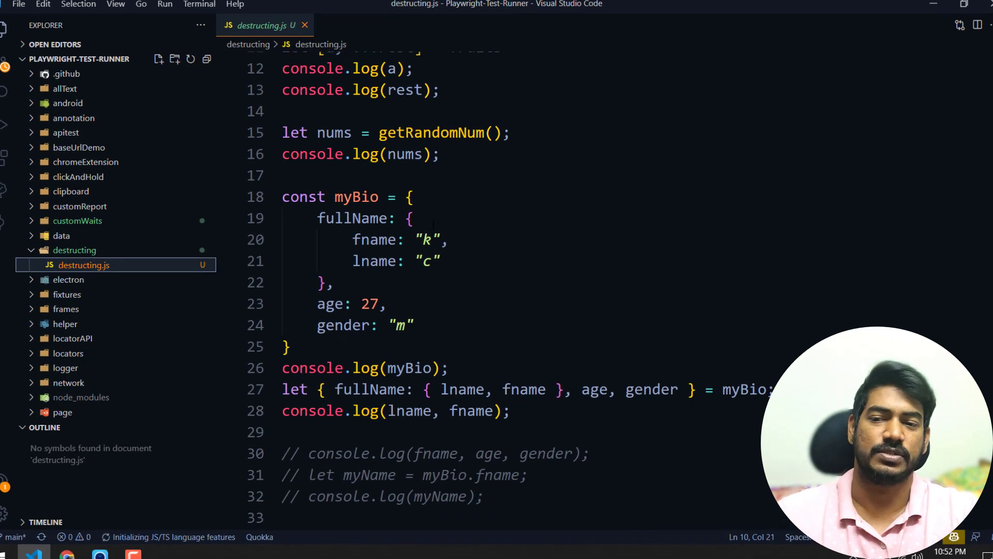
# - Place the cursor beside the fullName and myBio braces to highlight their colorized matching pairs
pyautogui.click(423, 219)
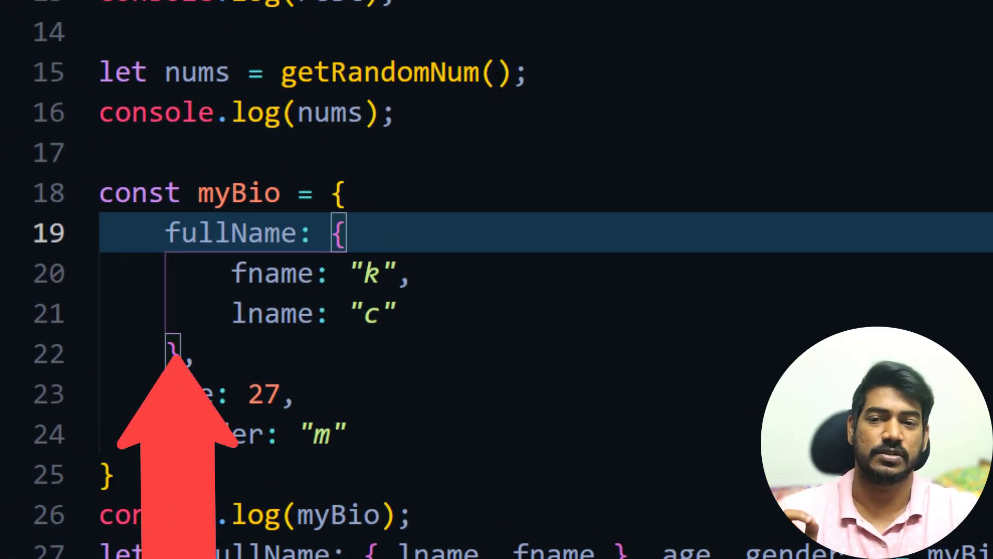
pyautogui.click(504, 71)
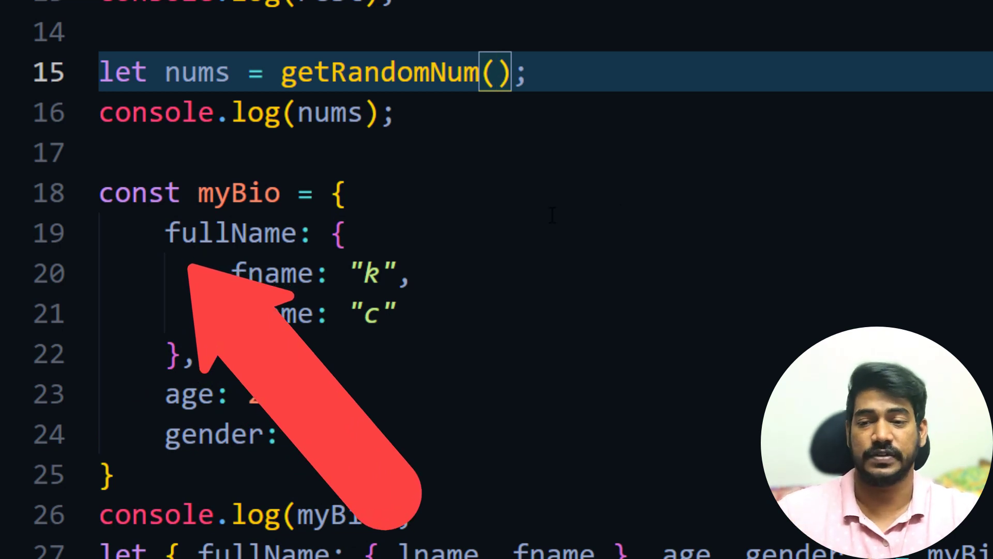
pyautogui.click(507, 237)
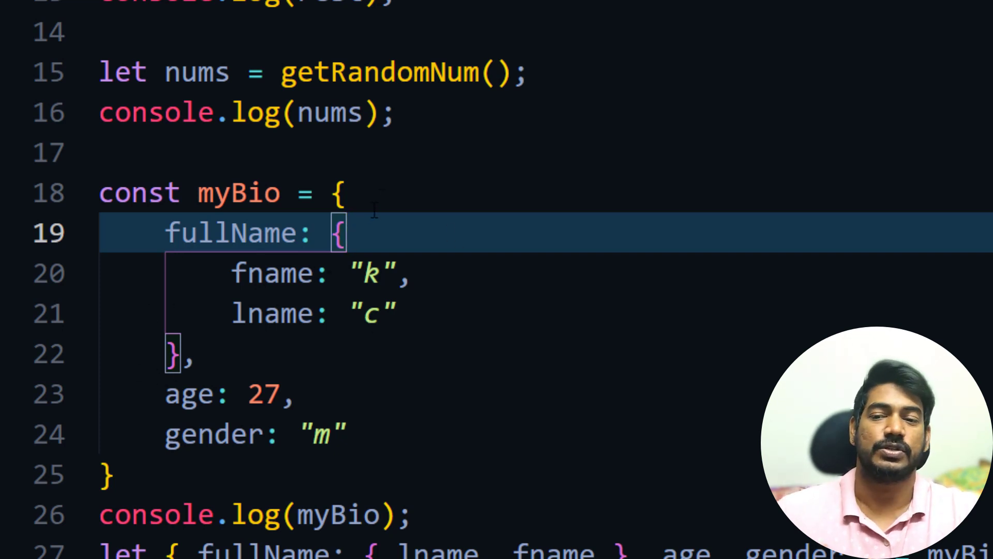
pyautogui.click(397, 187)
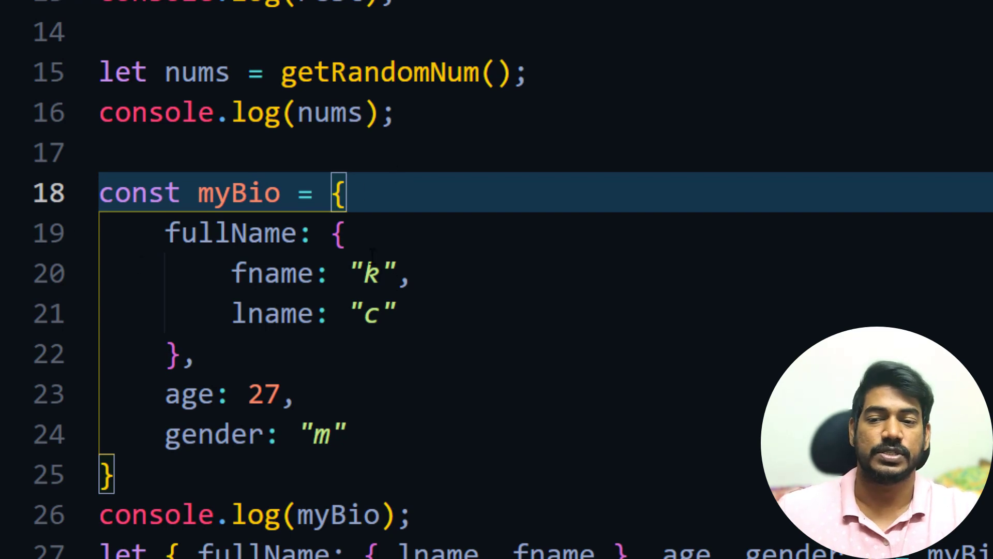
pyautogui.click(365, 233)
pyautogui.click(377, 198)
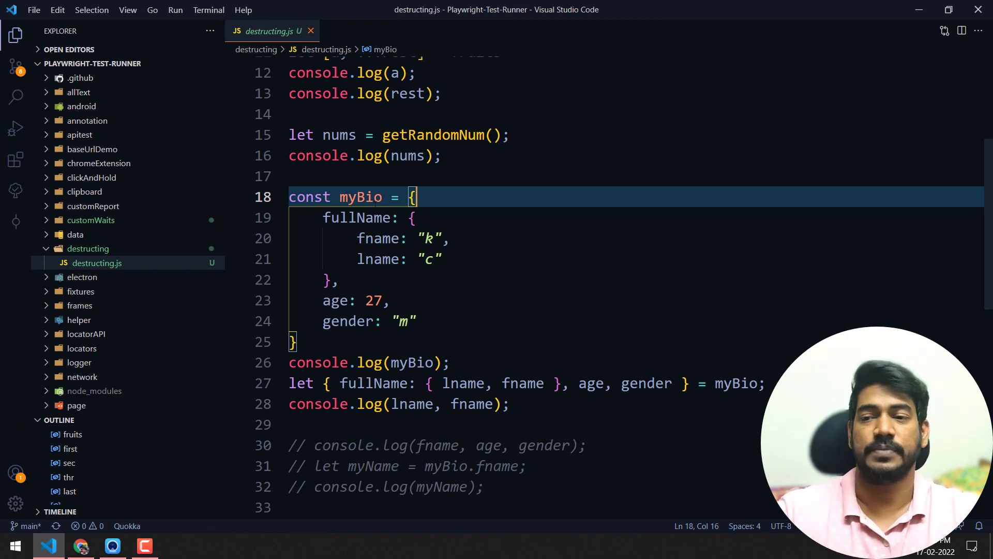
# - Review the Dart and Flutter extension pages, landing on Dobri Next - Themes and Icons
pyautogui.click(15, 158)
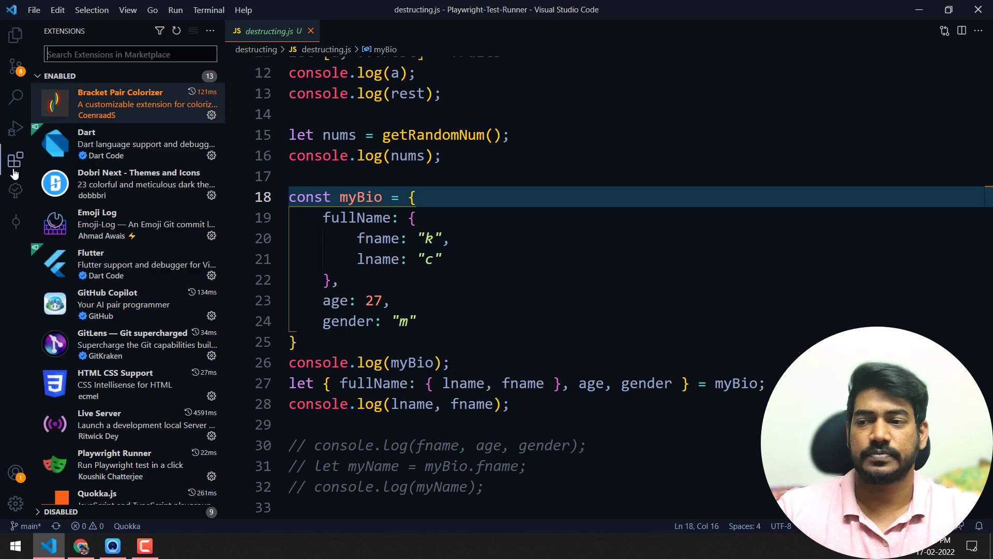
pyautogui.click(128, 144)
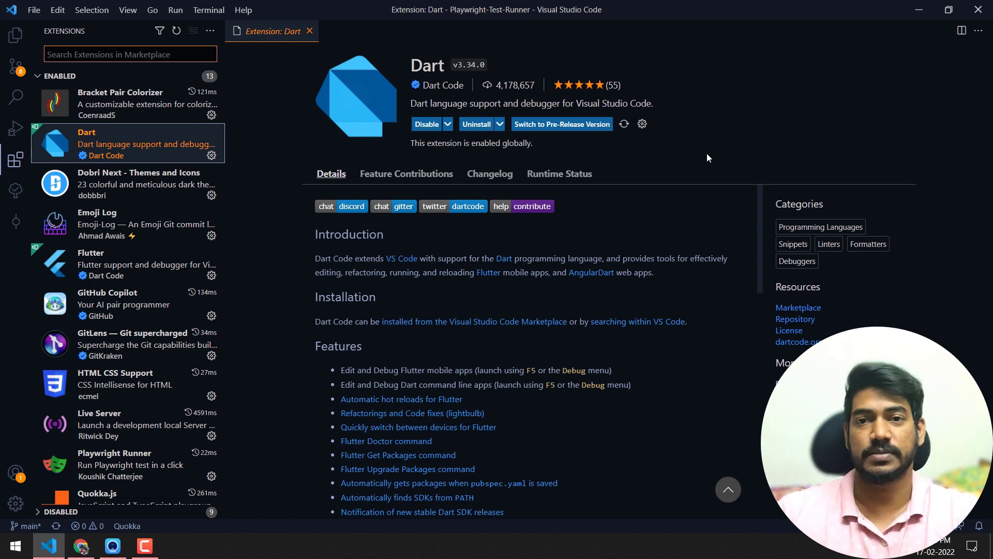
pyautogui.click(109, 264)
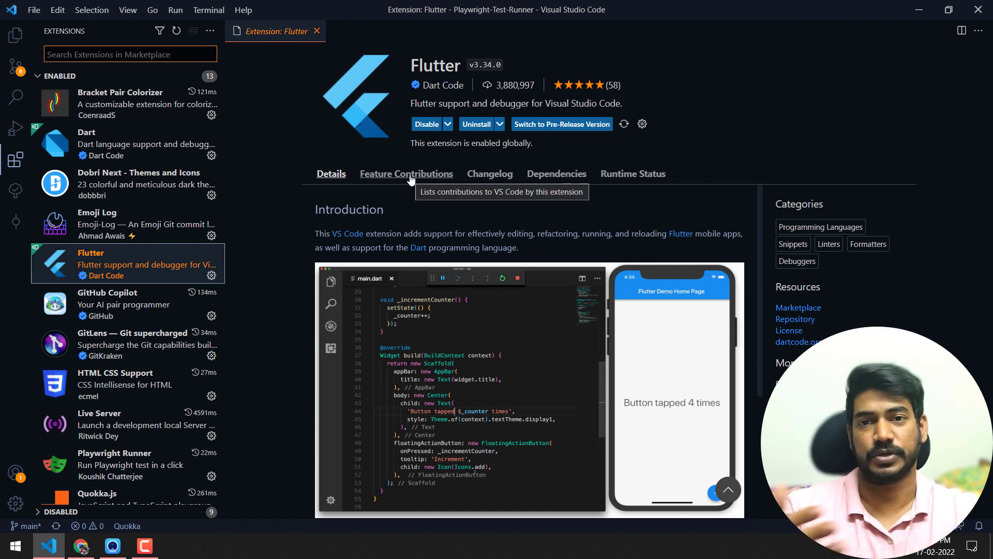
pyautogui.click(112, 182)
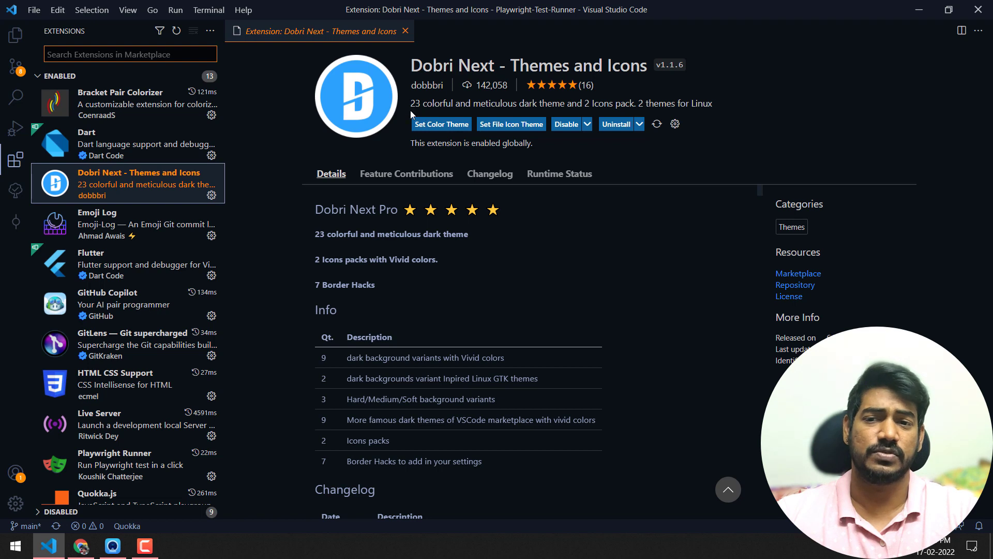
# - Highlight '23 colorful' in the description, check the vscode-icons page, and return to Dobri Next
pyautogui.moveTo(411, 103); pyautogui.dragTo(454, 103)
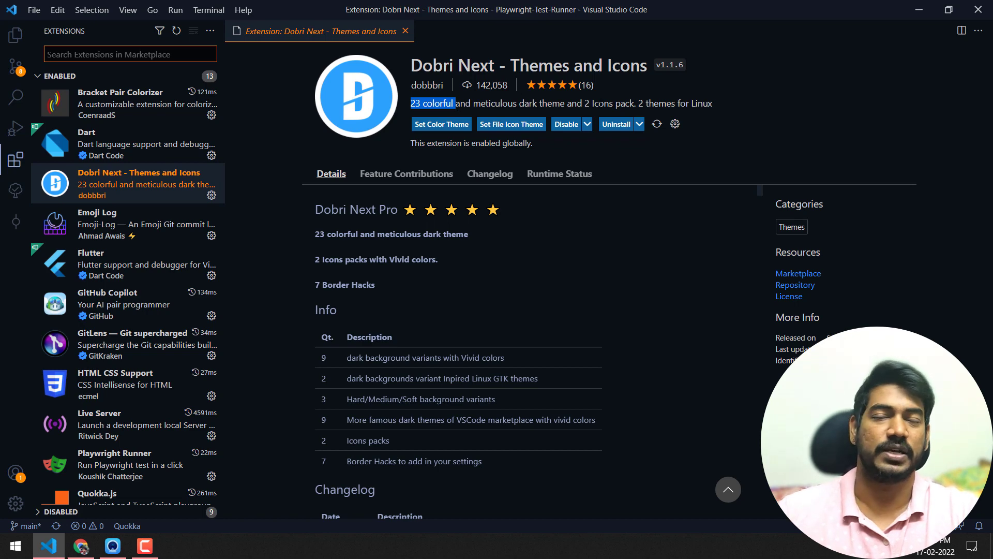
pyautogui.scroll(-3, 128, 272)
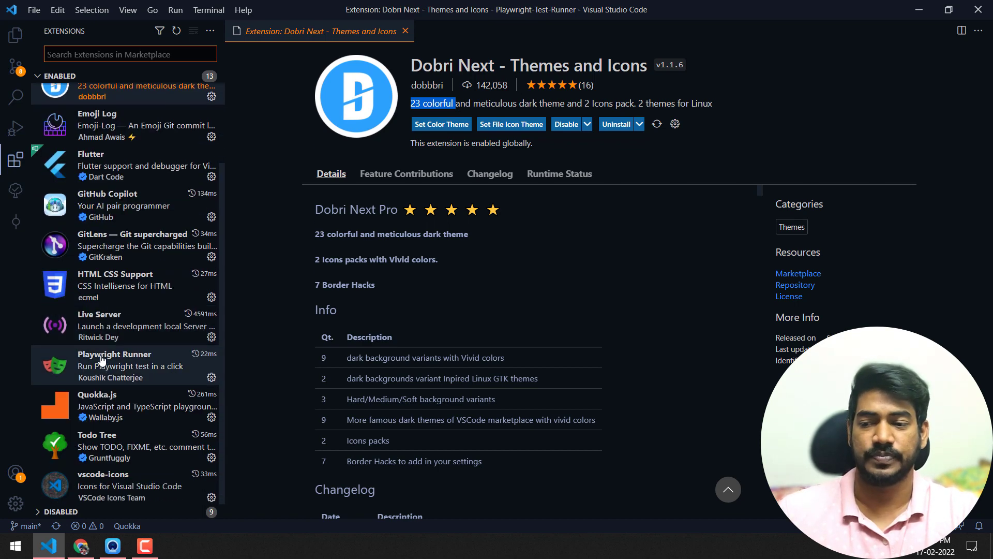
pyautogui.click(109, 481)
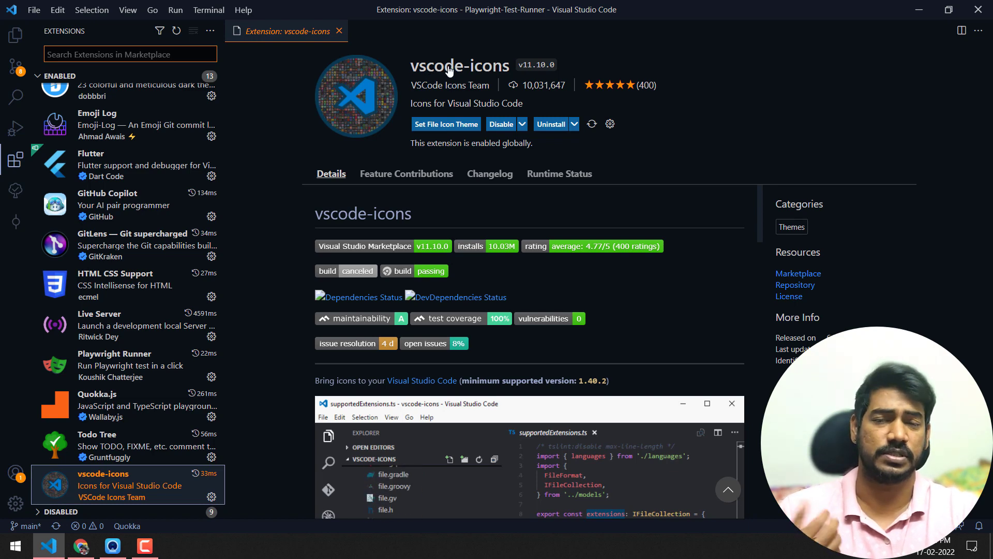
pyautogui.scroll(3, 161, 177)
pyautogui.scroll(3, 161, 177)
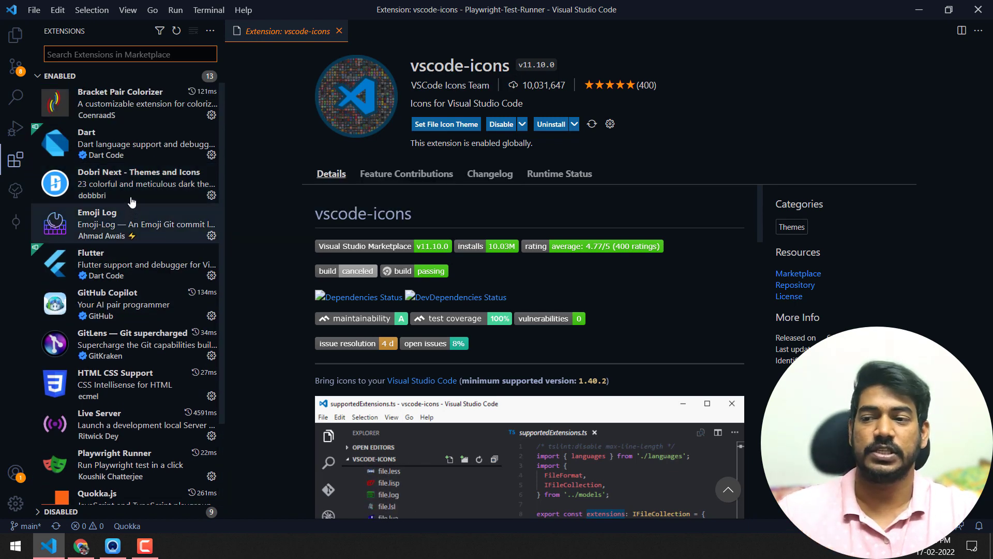
pyautogui.click(161, 177)
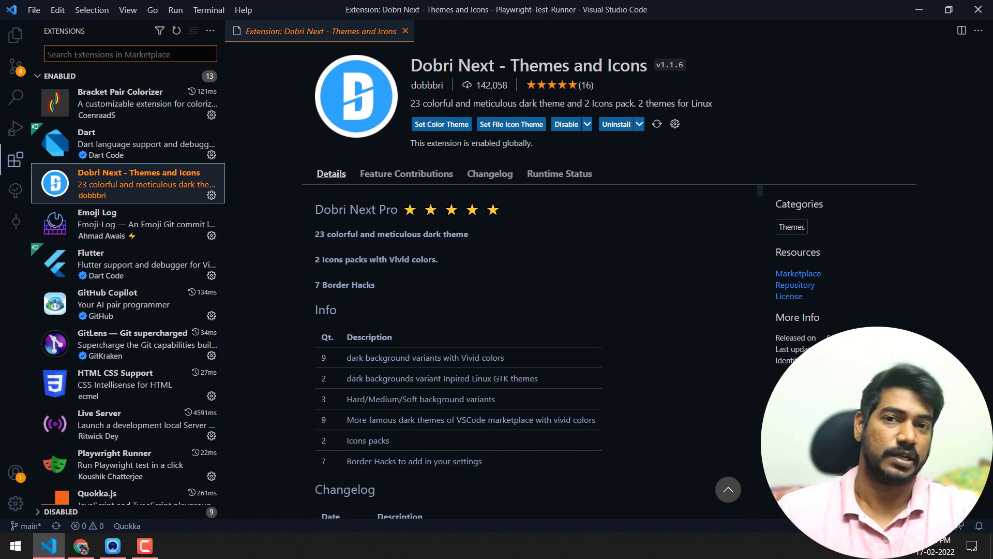
# - Peek at the colour theme chooser from Manage, then bring destructing.js back into focus
pyautogui.click(15, 504)
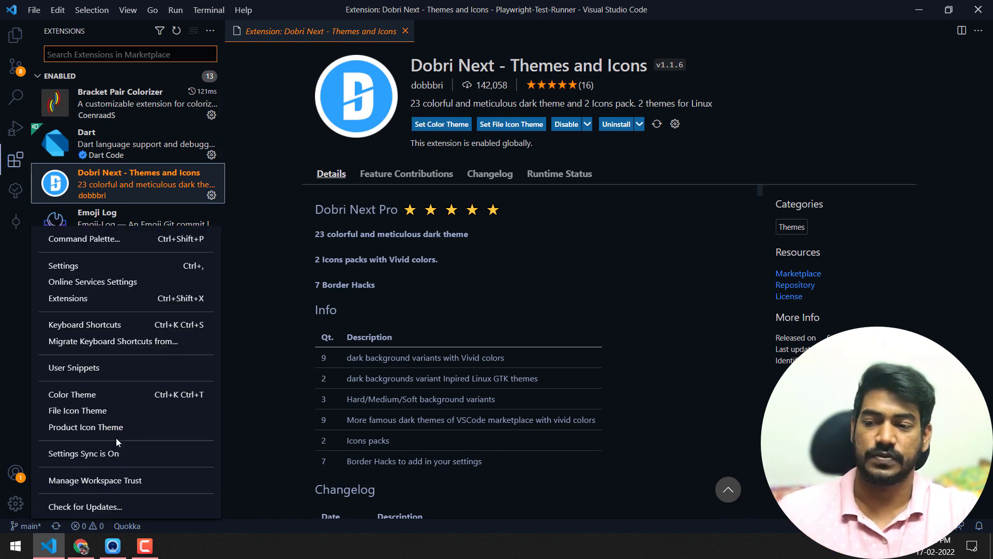
pyautogui.click(72, 394)
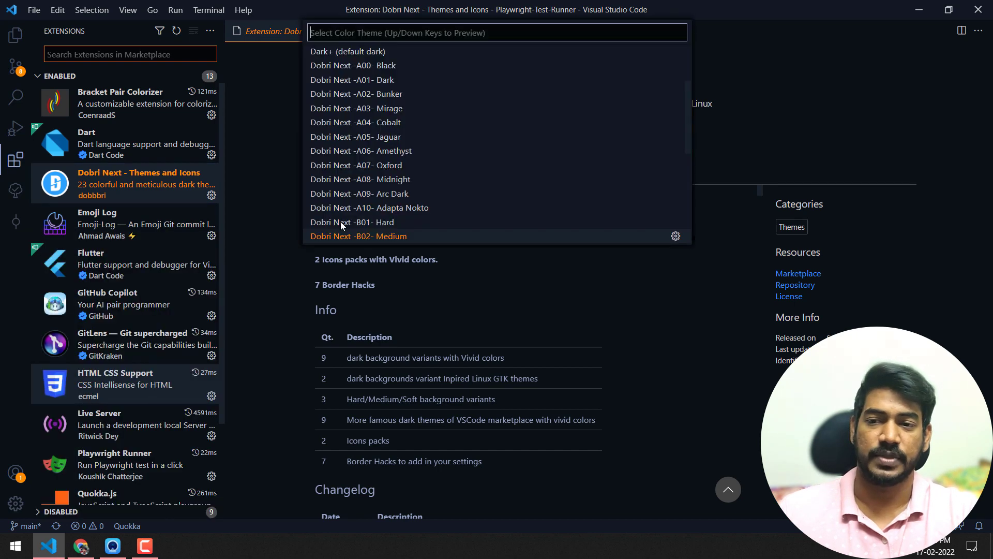
pyautogui.click(835, 78)
pyautogui.click(14, 34)
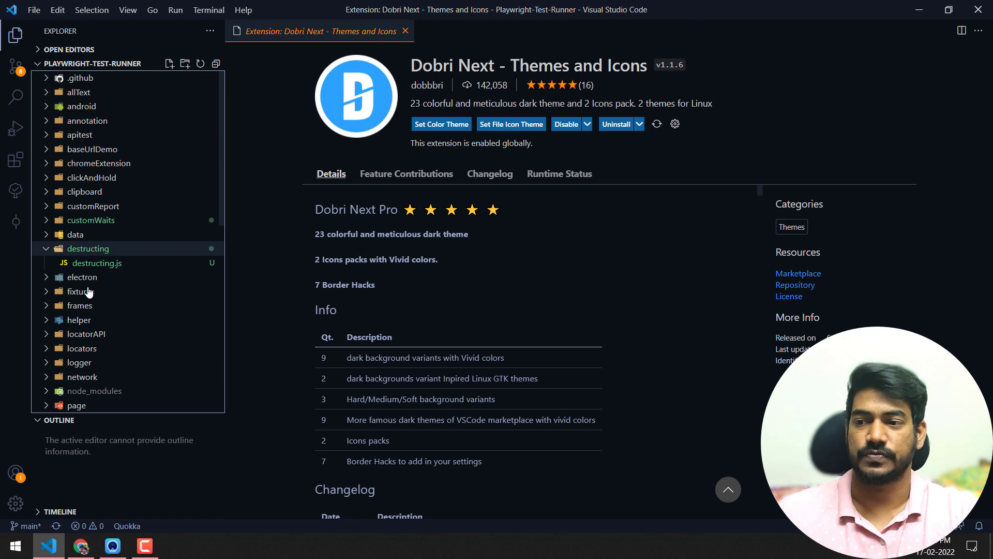
pyautogui.click(97, 262)
pyautogui.click(600, 242)
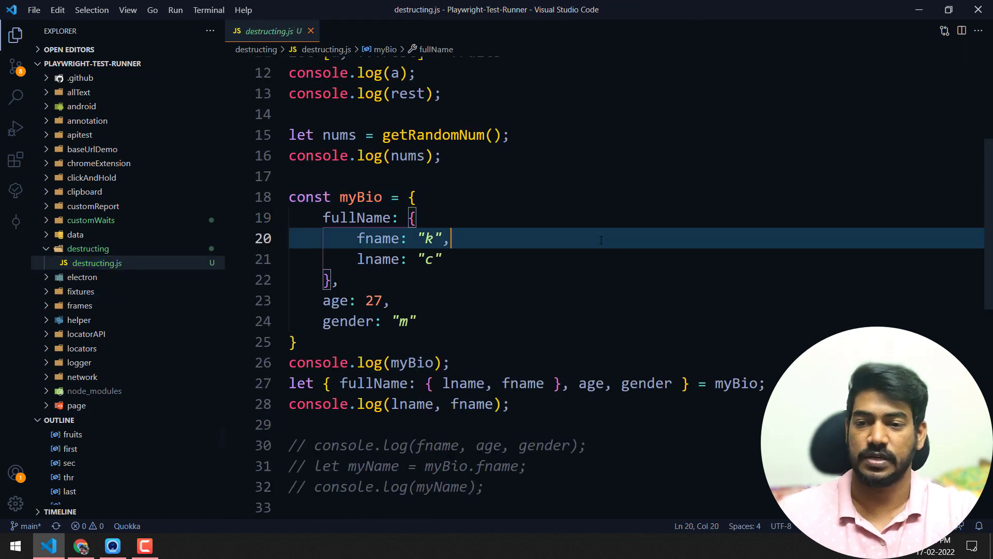
# - Via Preferences: Color Theme, preview Adapta Nokto and Arc Dark, then apply Dobri Next -B02- Medium
pyautogui.hotkey('ctrl', 'shift', 'p')
pyautogui.write('the')
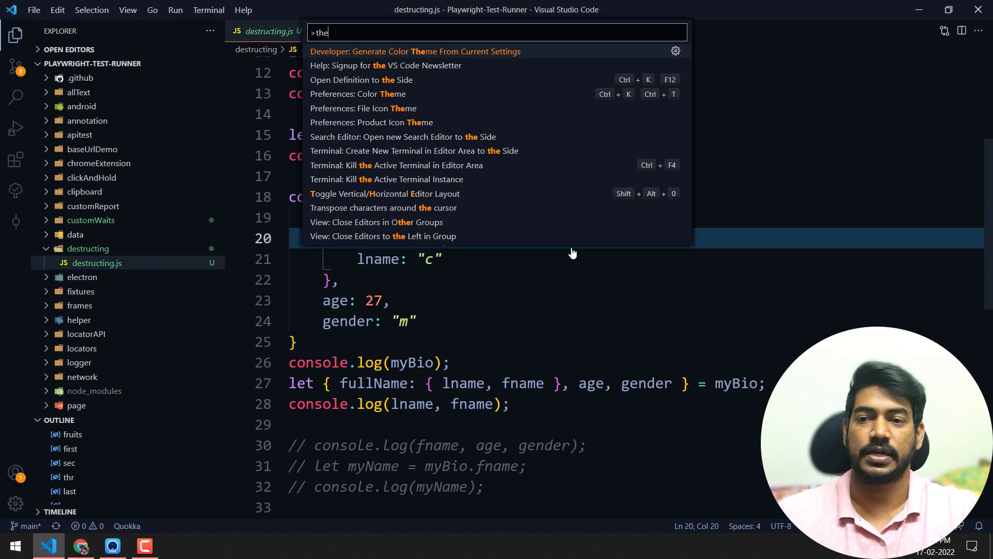
pyautogui.press('Down')
pyautogui.press('Down')
pyautogui.press('Down')
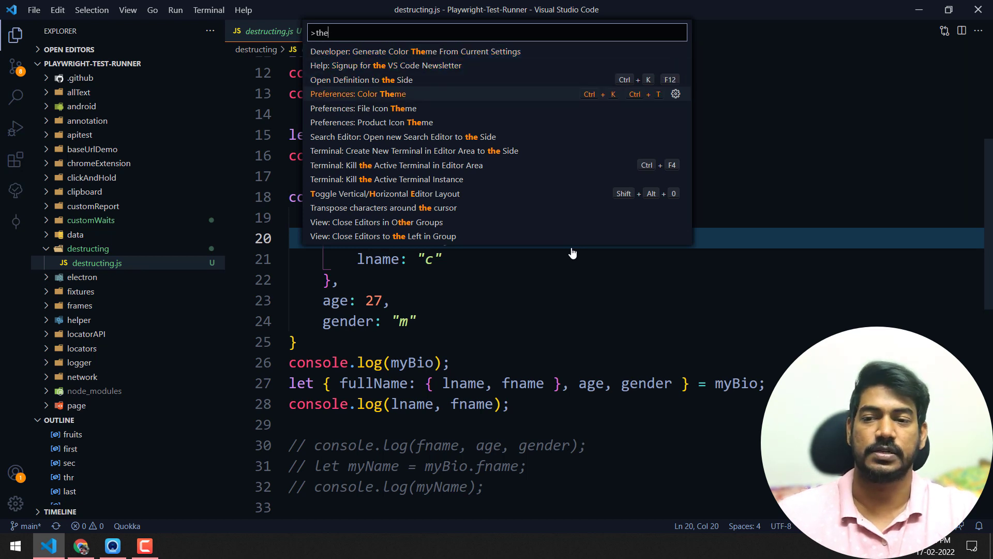
pyautogui.press('Return')
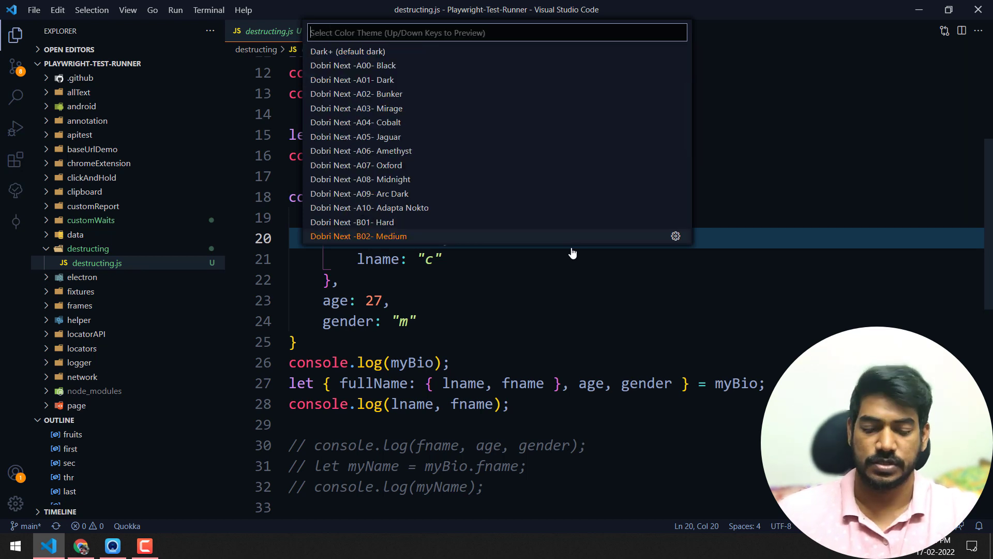
pyautogui.press('Up')
pyautogui.press('Up')
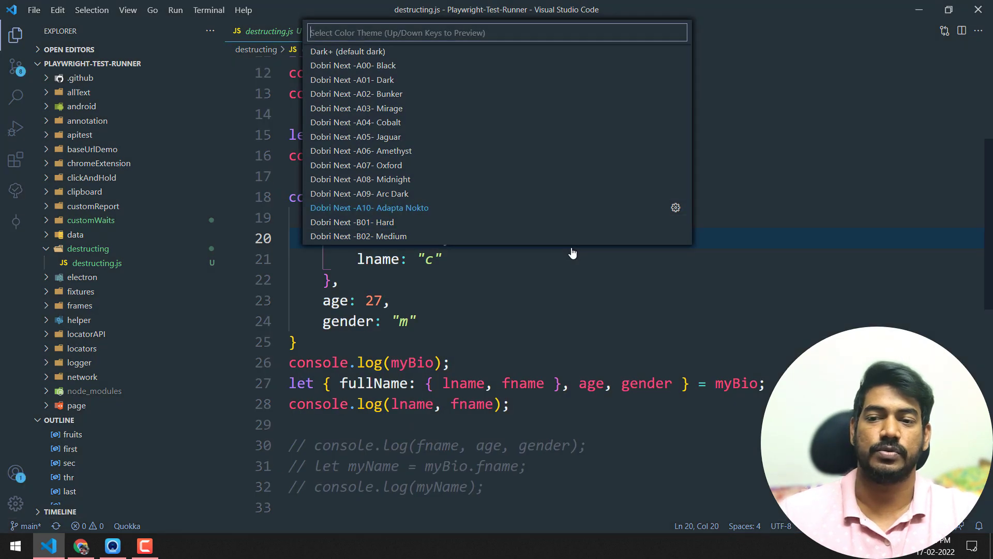
pyautogui.press('Up')
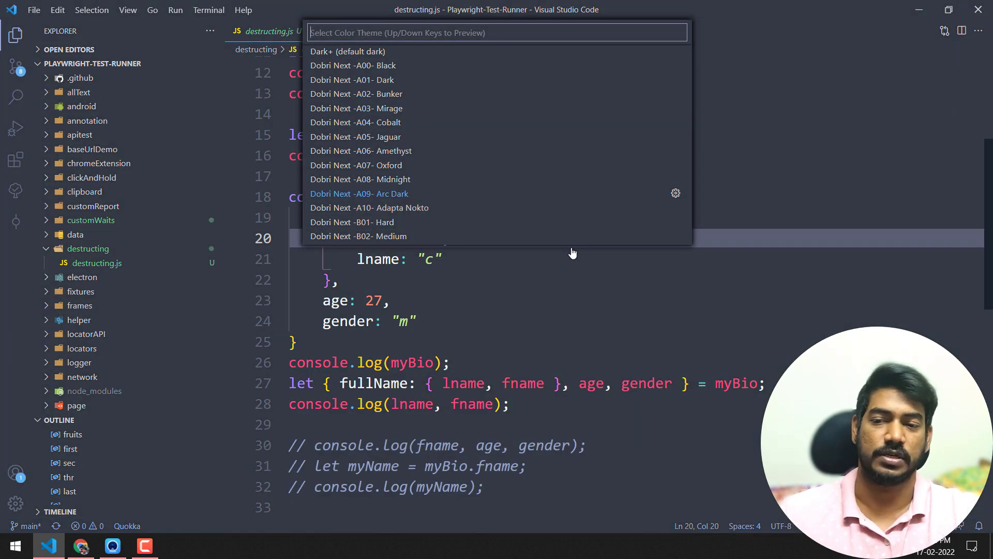
pyautogui.press('Up')
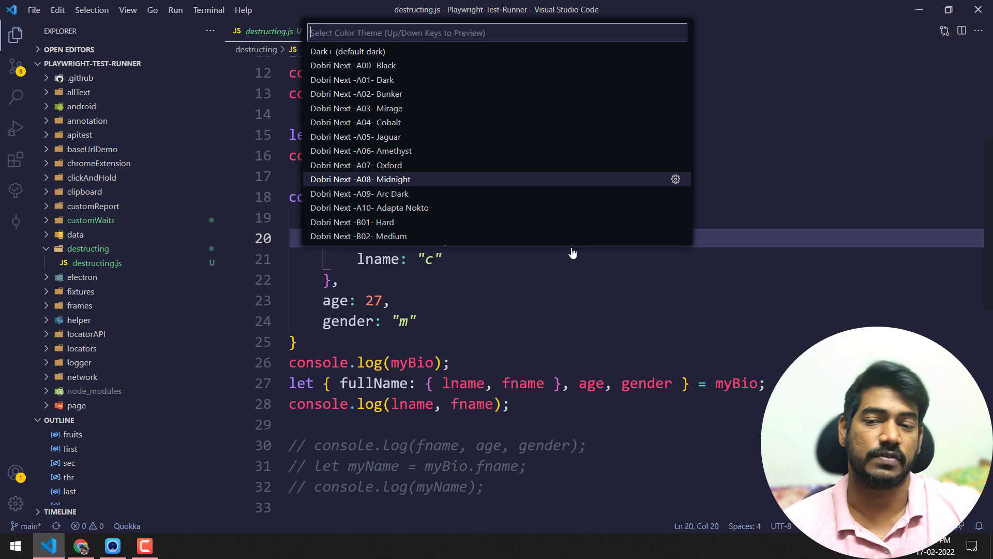
pyautogui.press('Down')
pyautogui.press('Down')
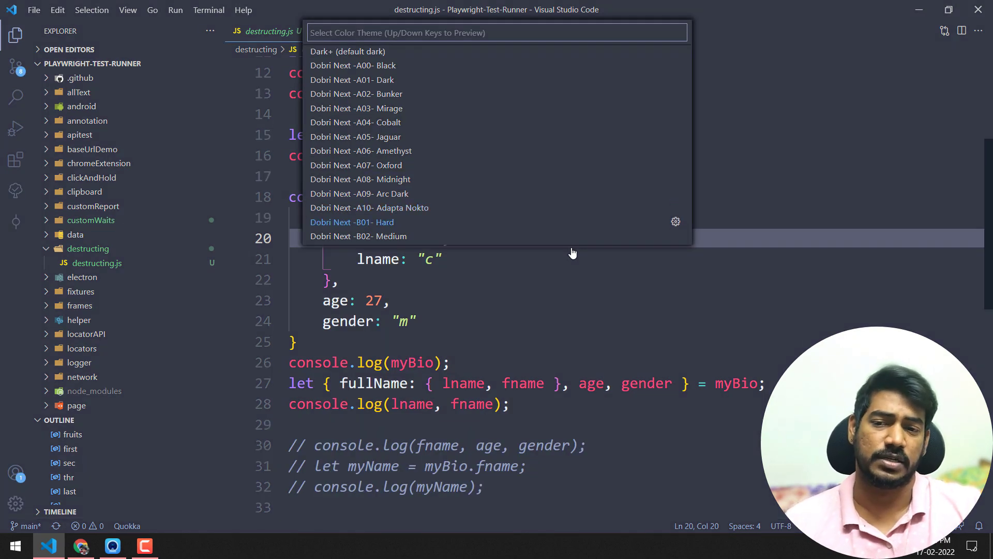
pyautogui.press('Down')
pyautogui.press('Down')
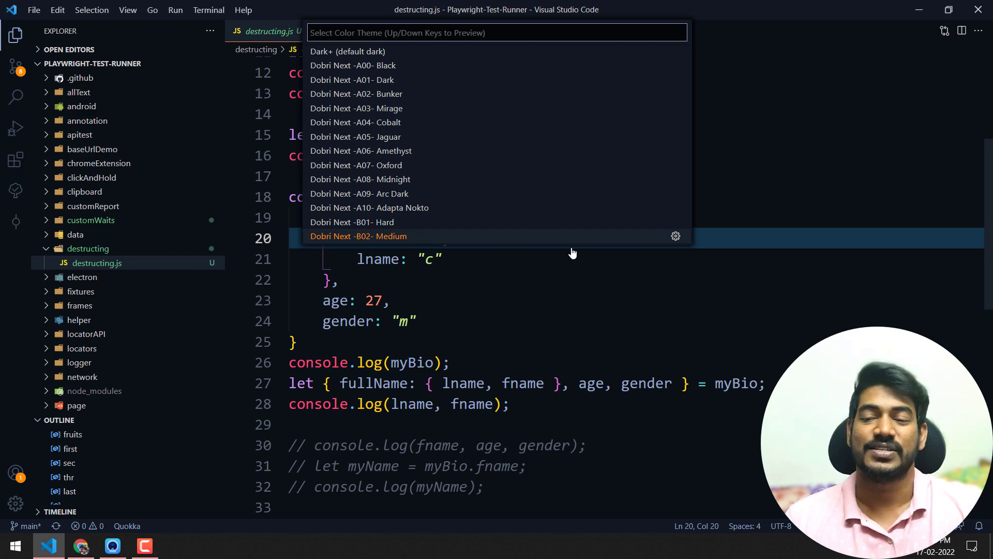
pyautogui.press('Return')
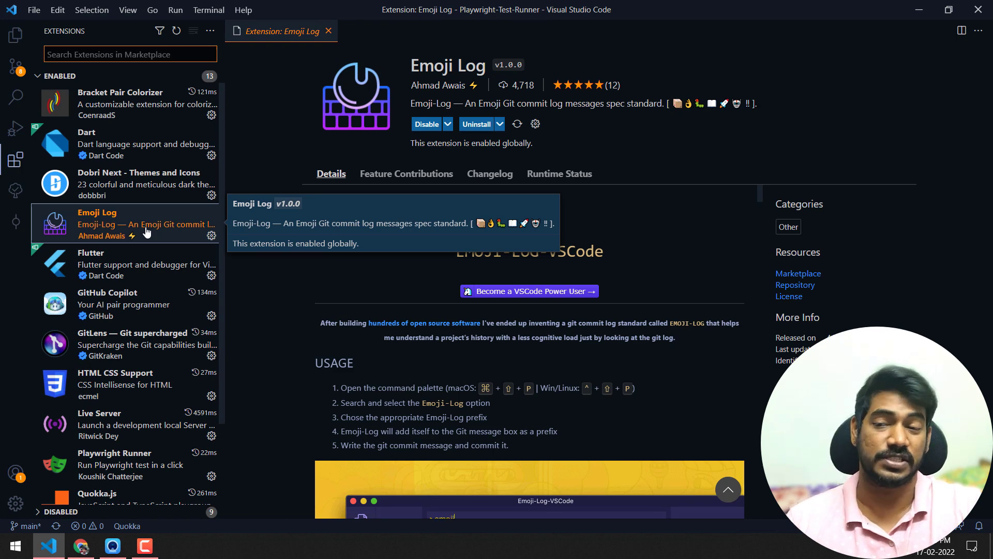
# - Switch to Chrome to view the LetXPath GitHub repository's emoji-prefixed commits
pyautogui.click(82, 548)
pyautogui.scroll(-1, 62, 347)
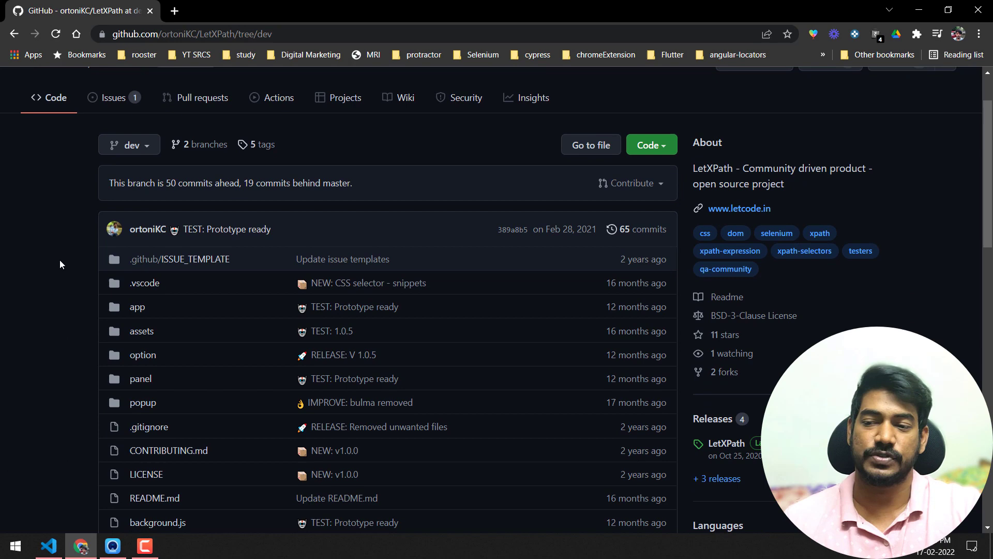
pyautogui.scroll(1, 82, 151)
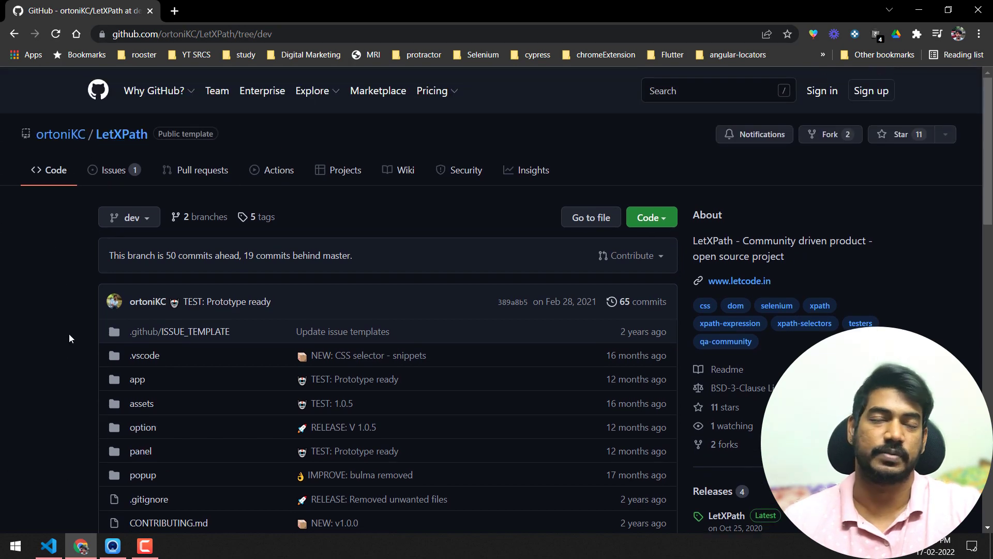
pyautogui.scroll(-2, 66, 354)
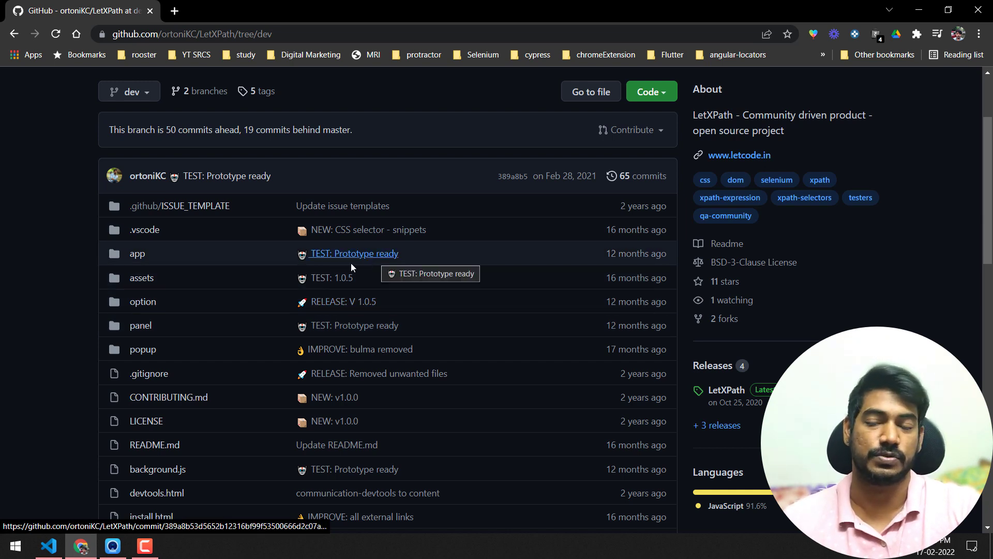
pyautogui.scroll(-1, 314, 272)
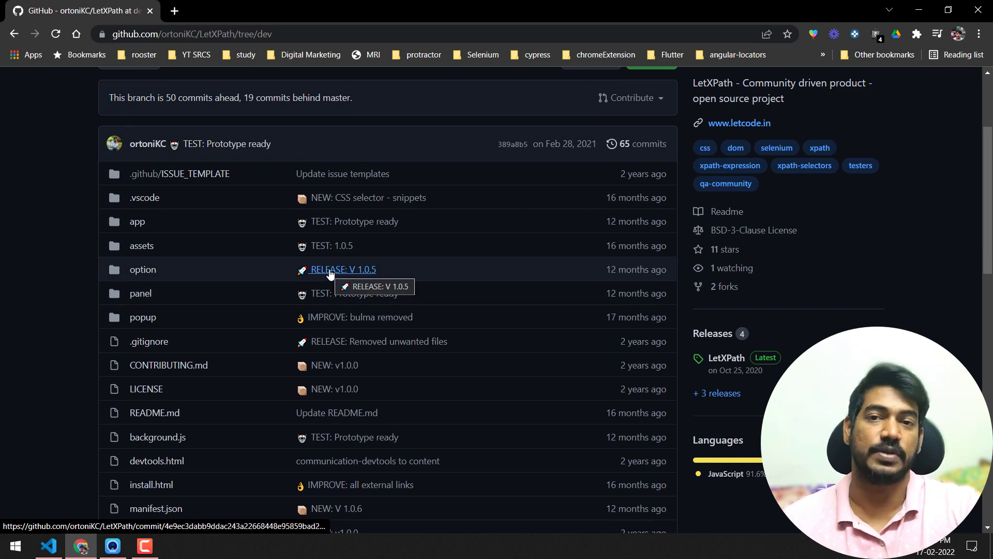
# - Back in VS Code, stage all eight changed files in Source Control
pyautogui.click(50, 546)
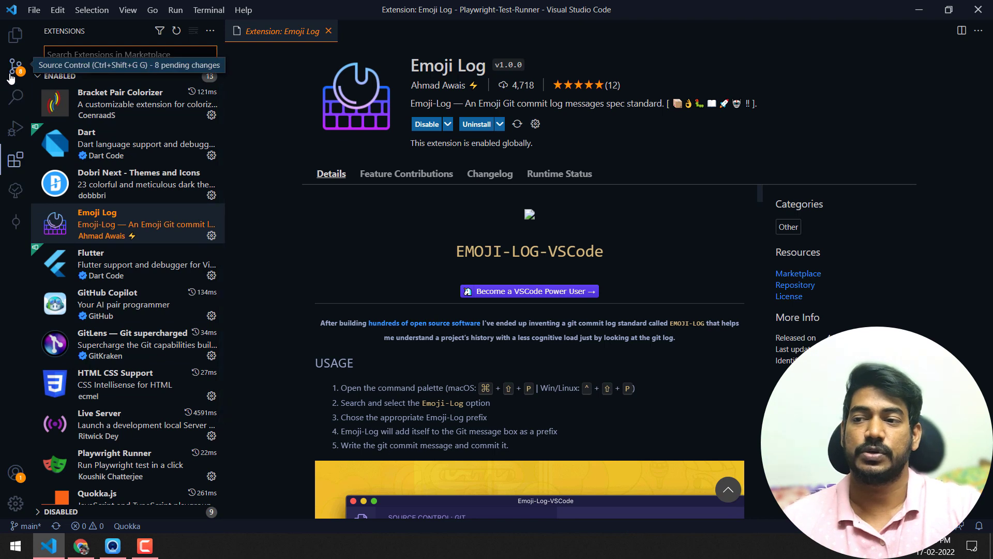
pyautogui.click(14, 70)
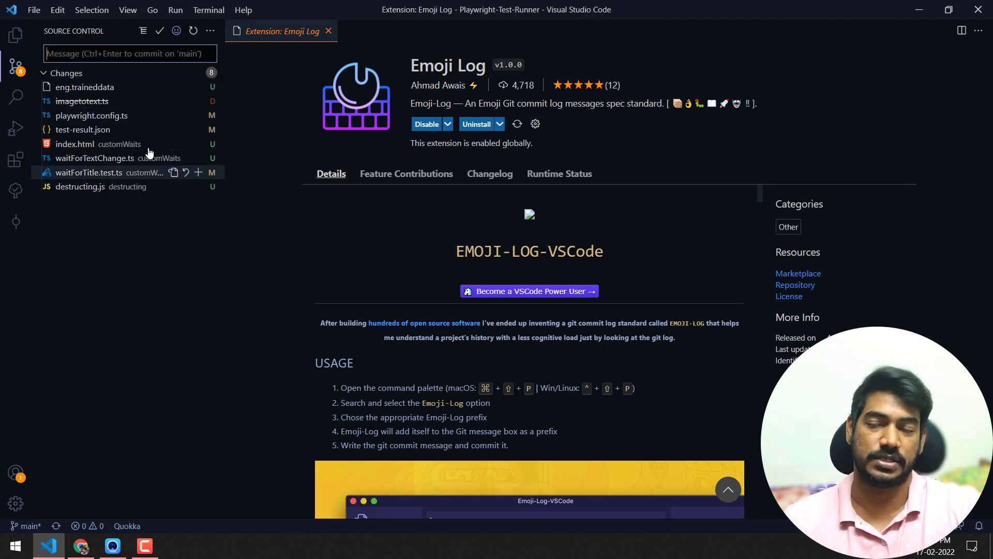
pyautogui.moveTo(125, 74)
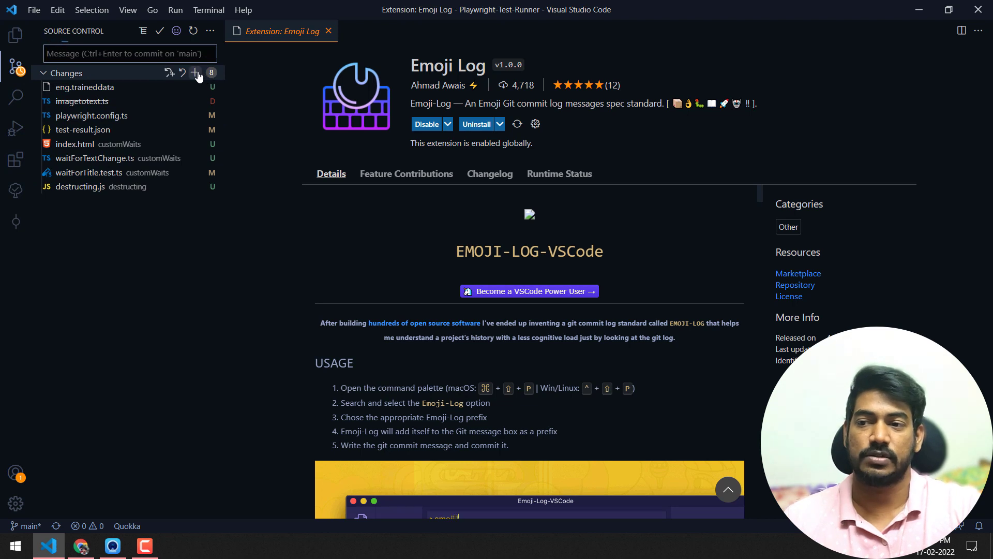
pyautogui.click(198, 74)
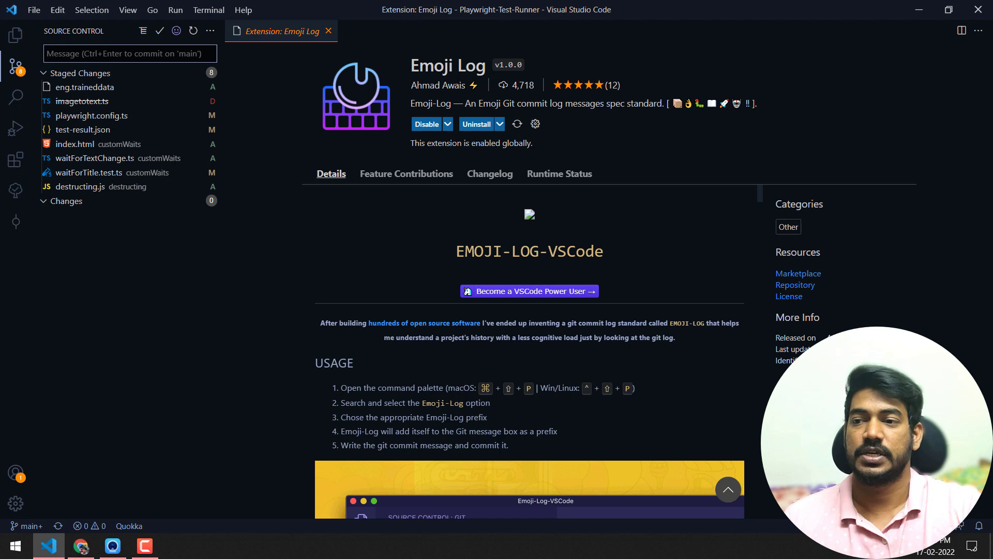
# - Commit the staged files with an Emoji Log NEW message reading 'destructuring'
pyautogui.hotkey('ctrl', 'shift', 'p')
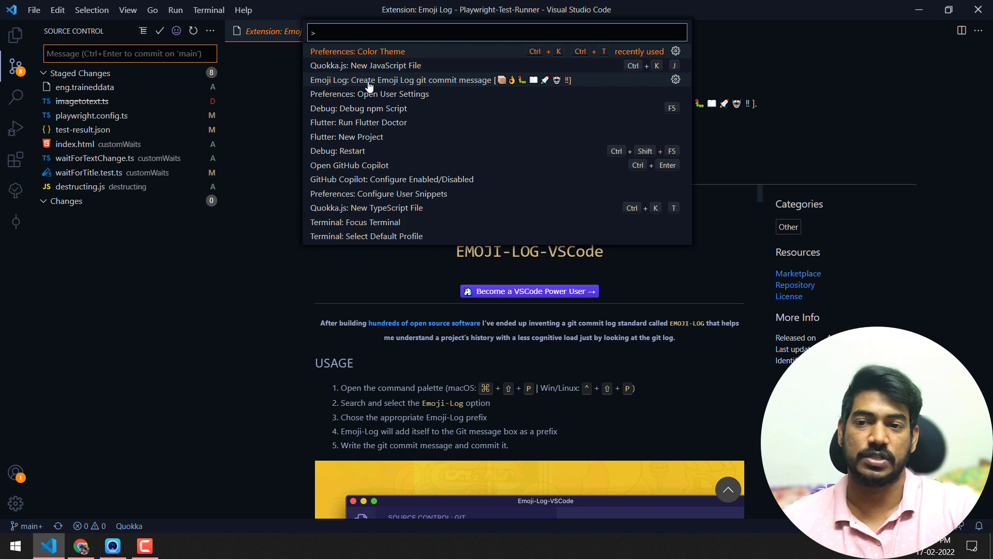
pyautogui.click(365, 80)
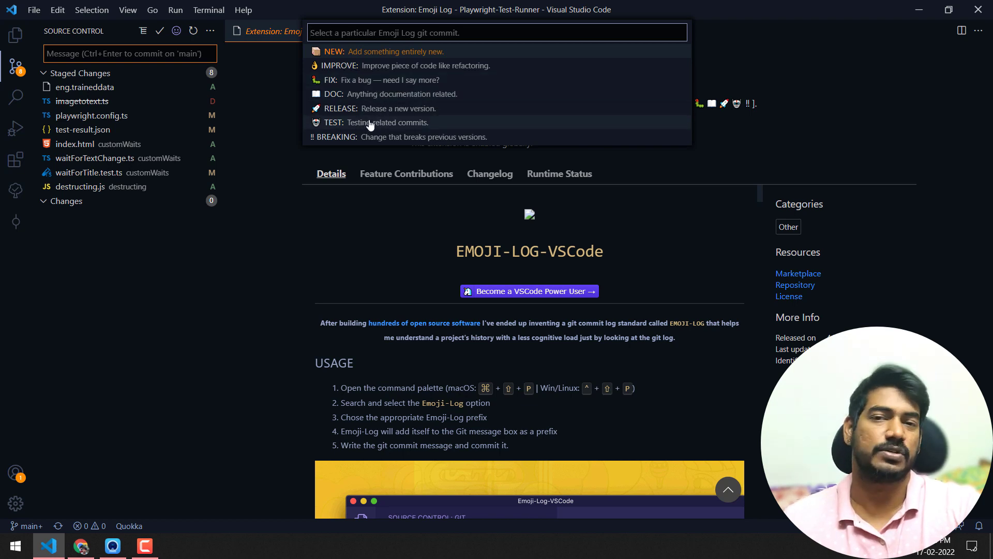
pyautogui.click(367, 52)
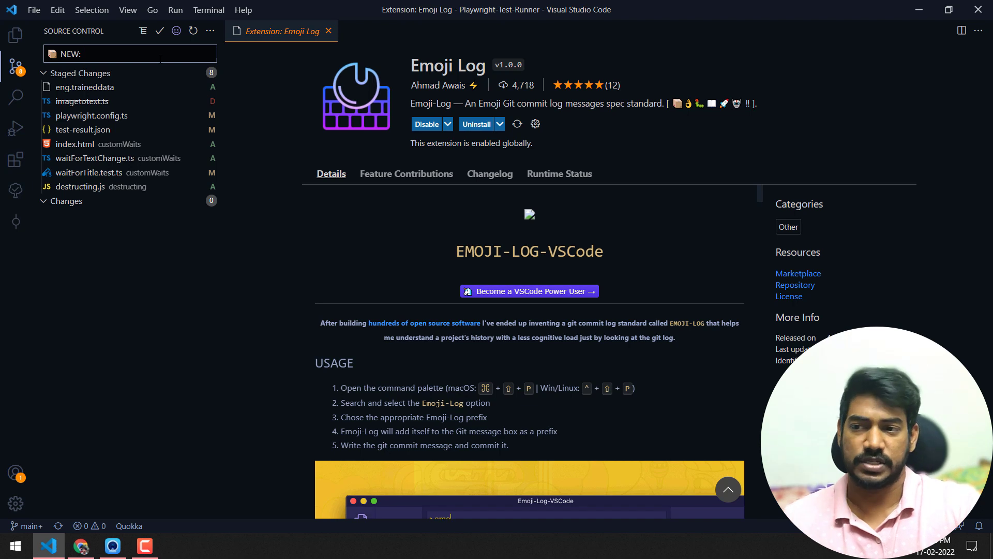
pyautogui.write('d')
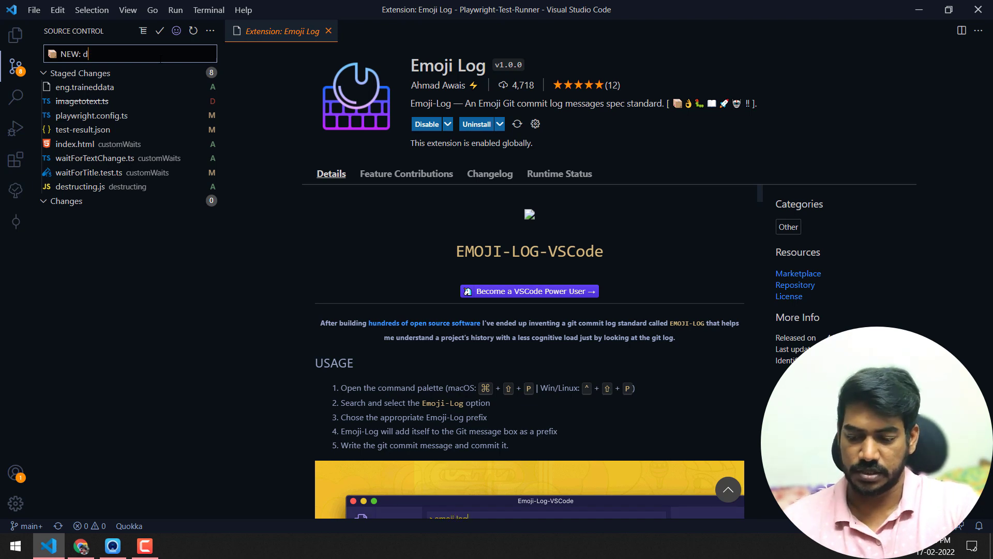
pyautogui.write('estrucy')
pyautogui.press('BackSpace')
pyautogui.write('turing')
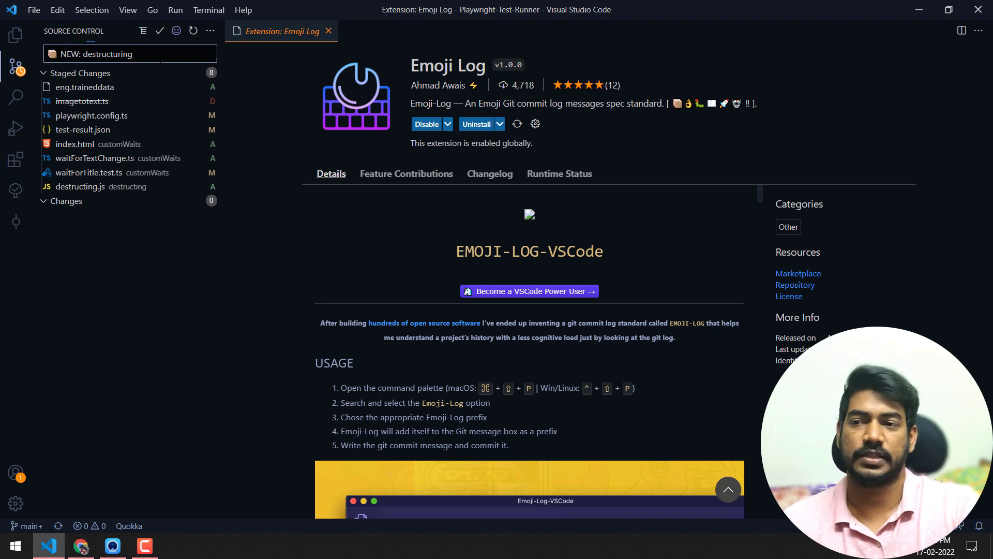
pyautogui.hotkey('ctrl', 'Return')
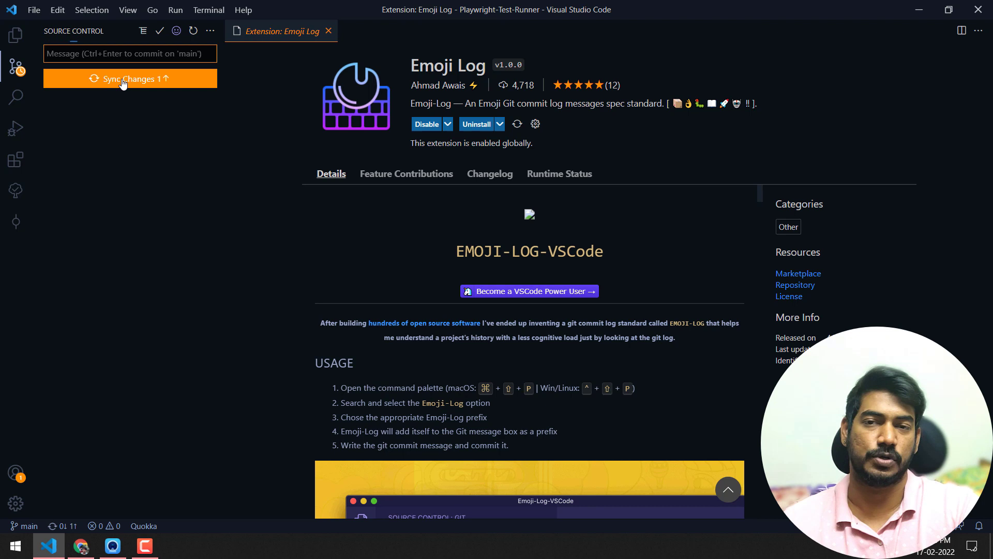
# - Close the Emoji Log page, glance at GitLens details, and reopen destructing.js from Explorer
pyautogui.click(328, 31)
pyautogui.click(15, 35)
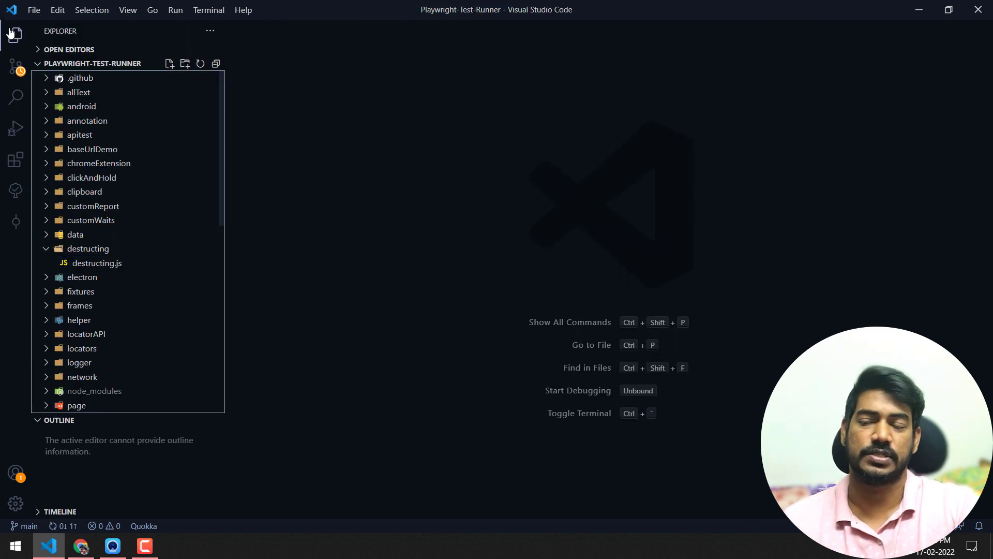
pyautogui.click(15, 160)
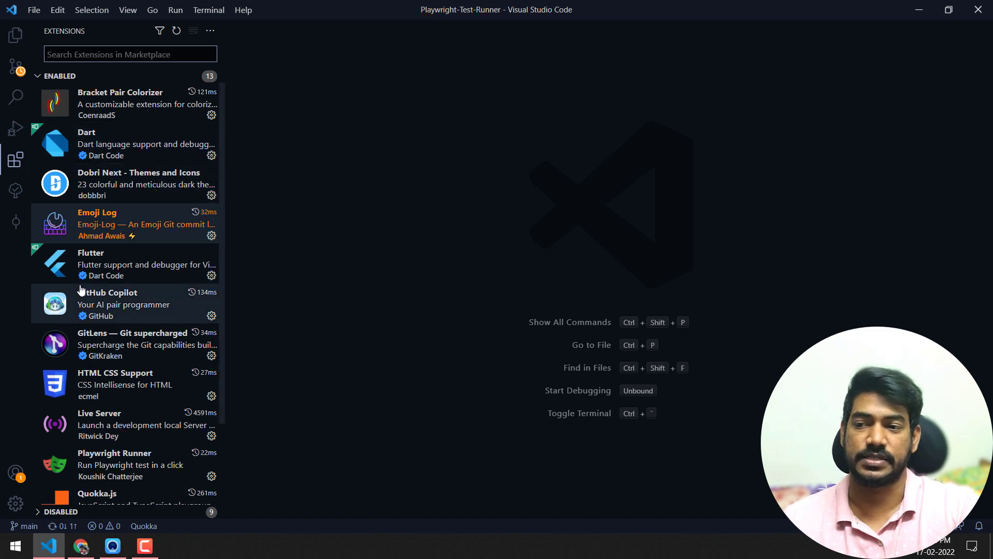
pyautogui.scroll(-1, 81, 290)
pyautogui.click(115, 299)
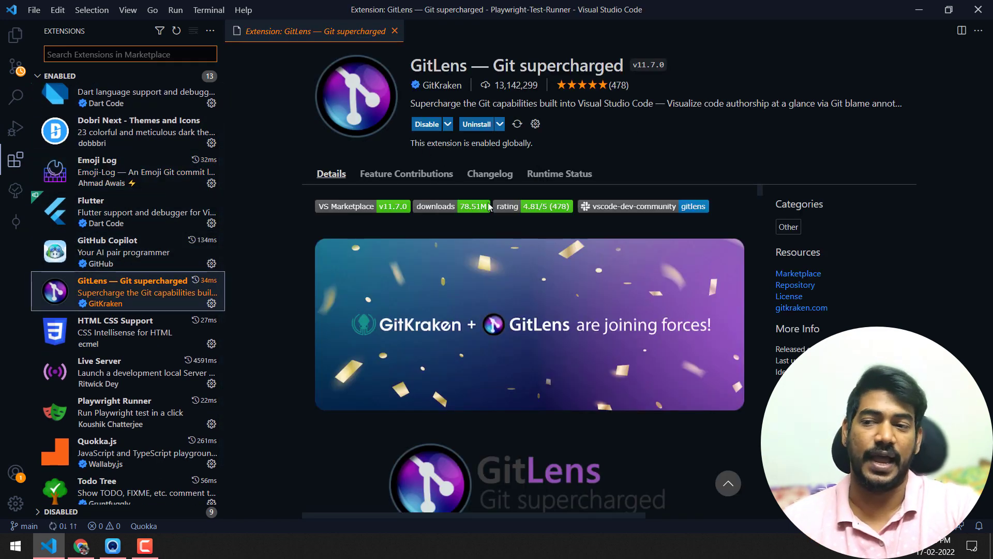
pyautogui.click(16, 34)
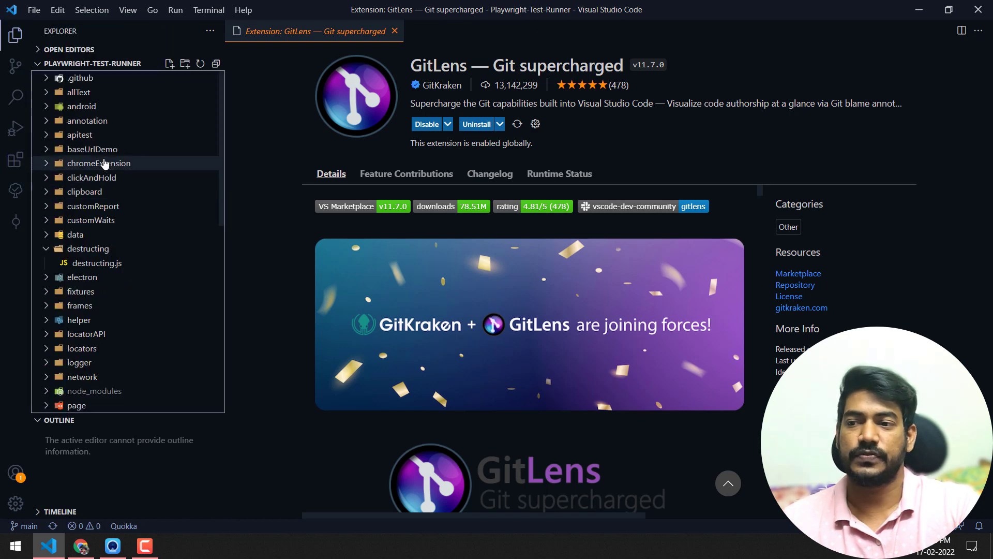
pyautogui.click(76, 235)
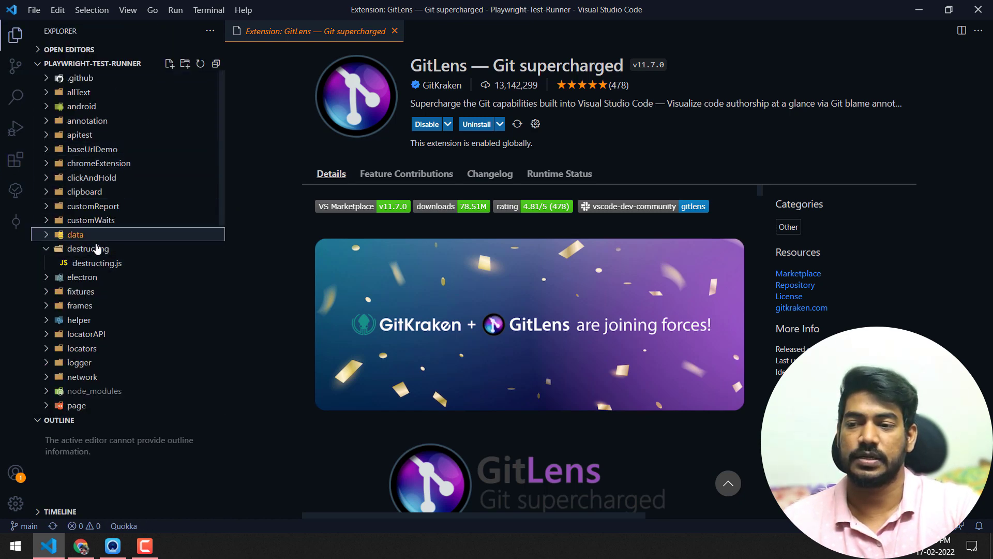
pyautogui.click(97, 263)
# - Show GitLens blame on lines of destructing.js and on the second test in annotation.test.ts
pyautogui.click(594, 254)
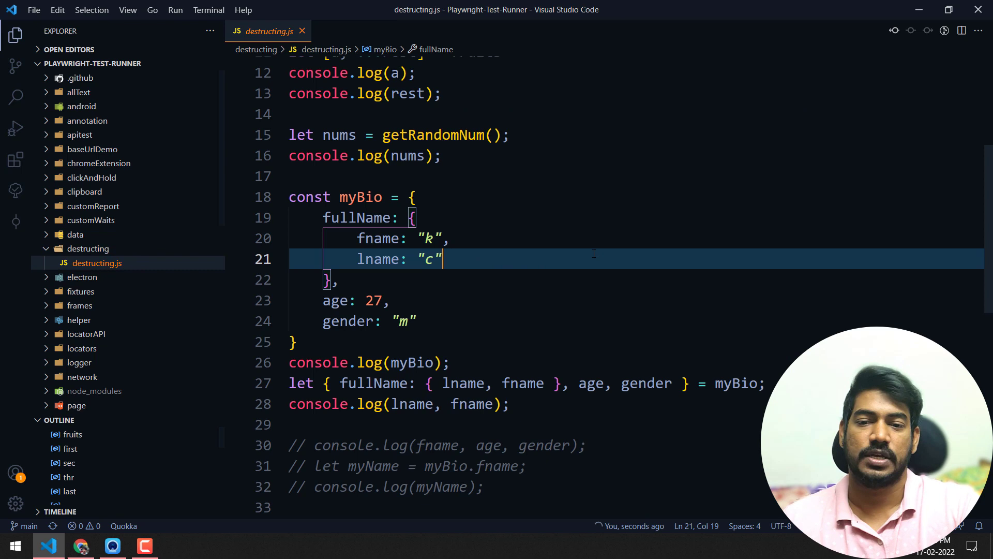
pyautogui.scroll(4, 594, 254)
pyautogui.click(521, 300)
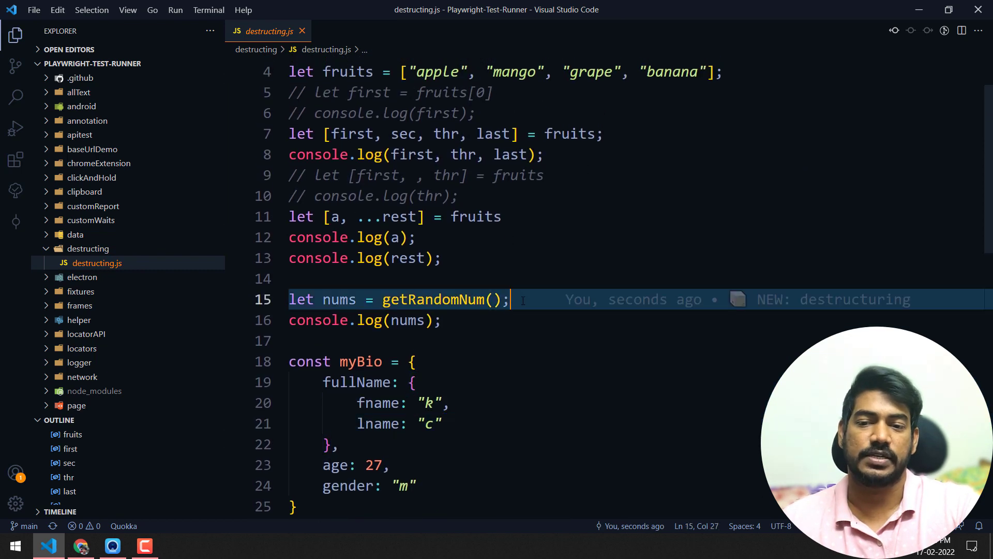
pyautogui.moveTo(699, 300)
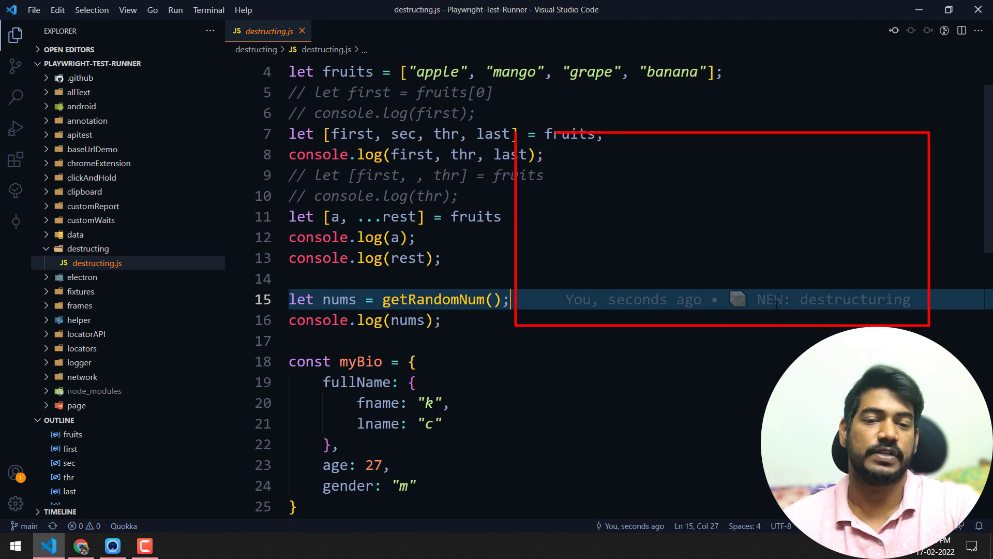
pyautogui.moveTo(737, 299)
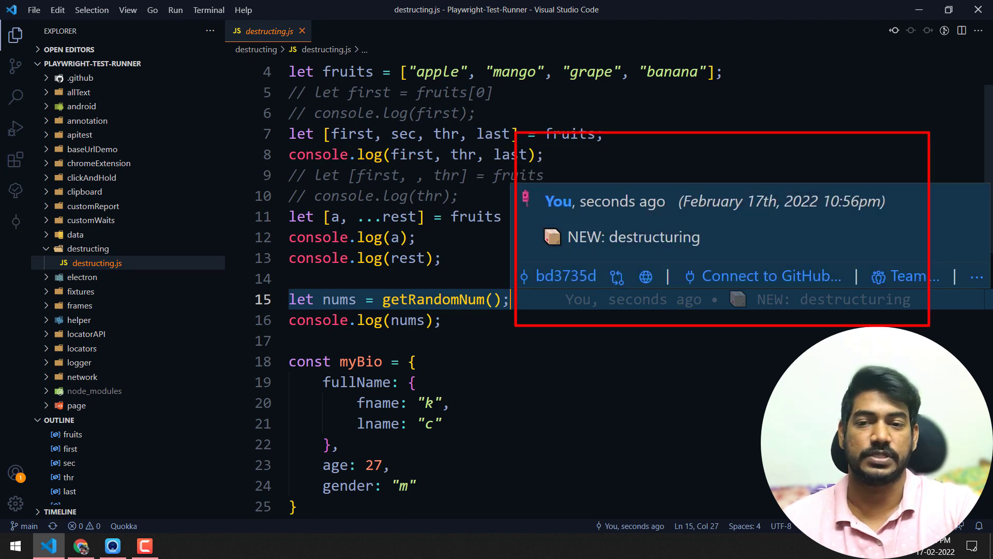
pyautogui.click(86, 121)
pyautogui.click(80, 135)
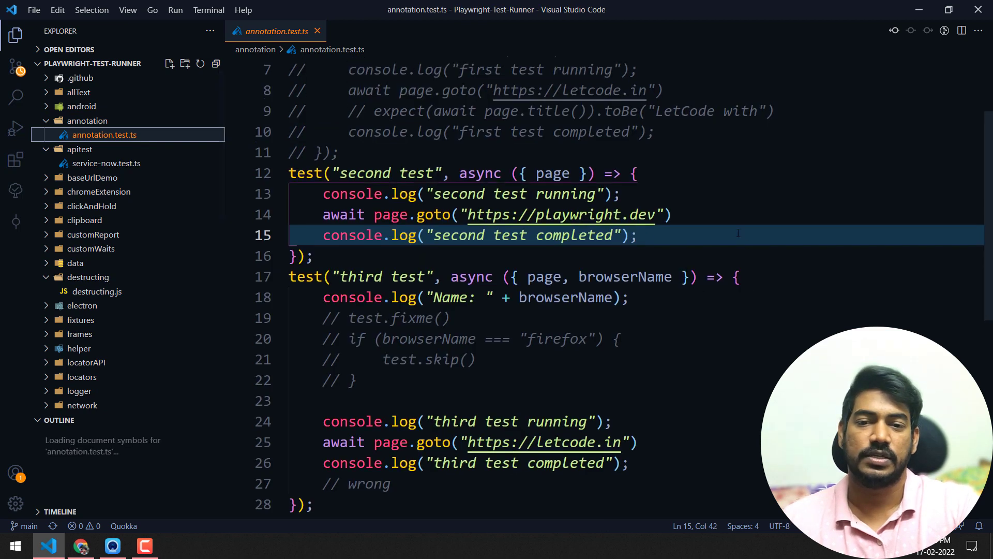
pyautogui.scroll(5, 737, 233)
pyautogui.click(290, 335)
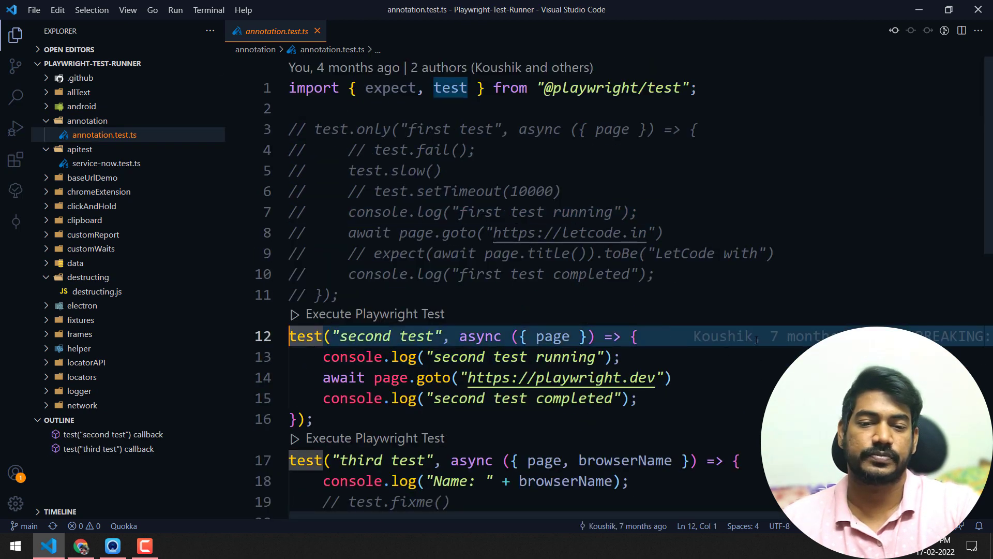
pyautogui.moveTo(783, 337)
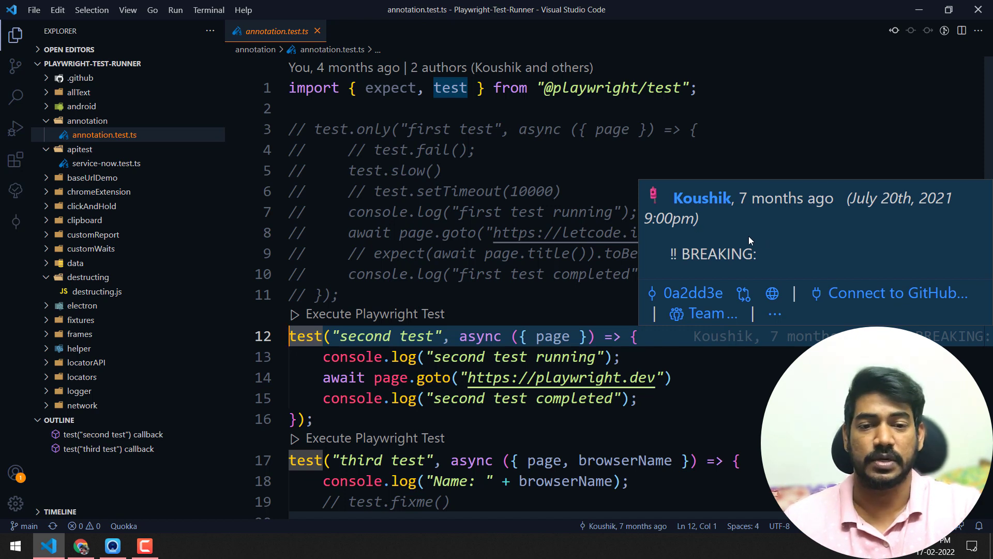
pyautogui.click(660, 356)
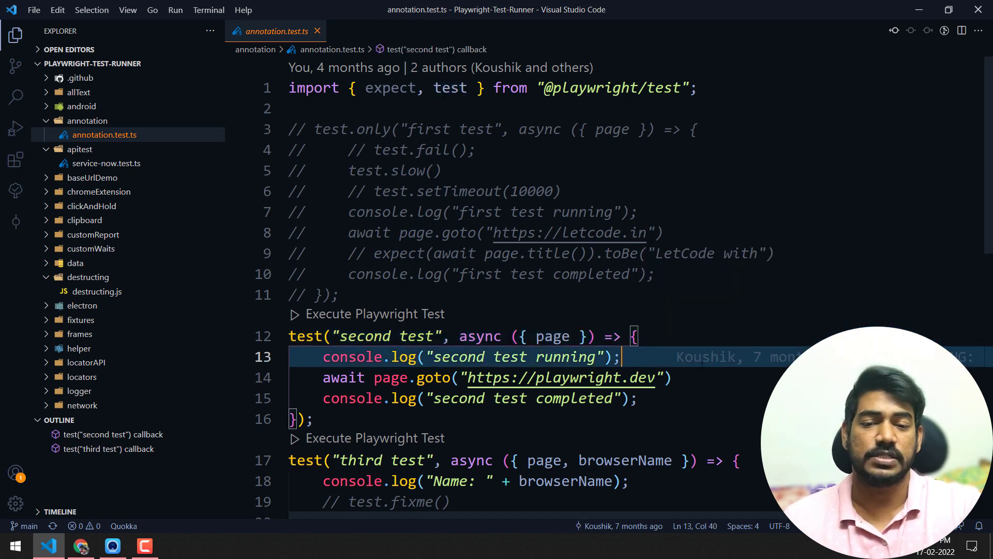
pyautogui.scroll(-1, 659, 356)
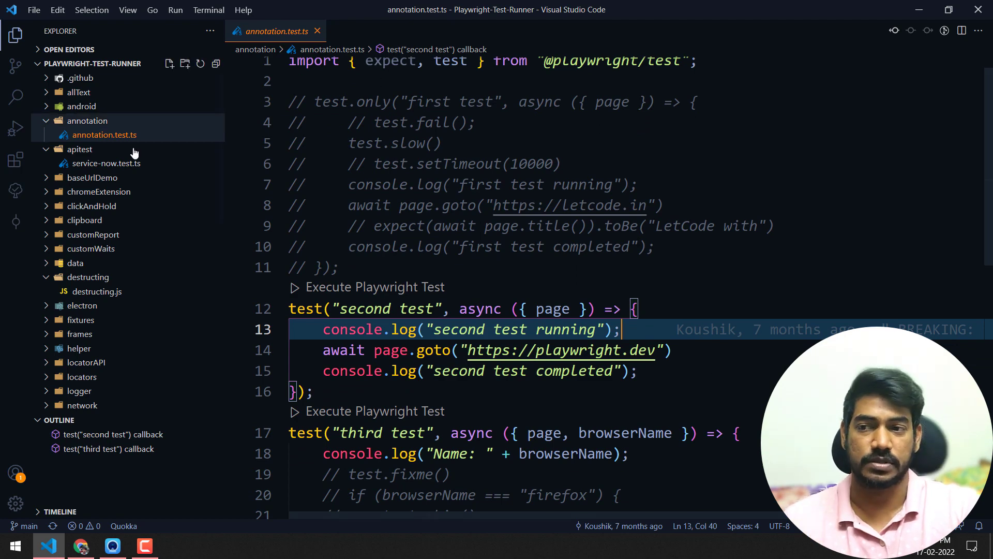
# - Review GitHub Copilot's details, then show the HTML CSS Support extension page
pyautogui.click(16, 160)
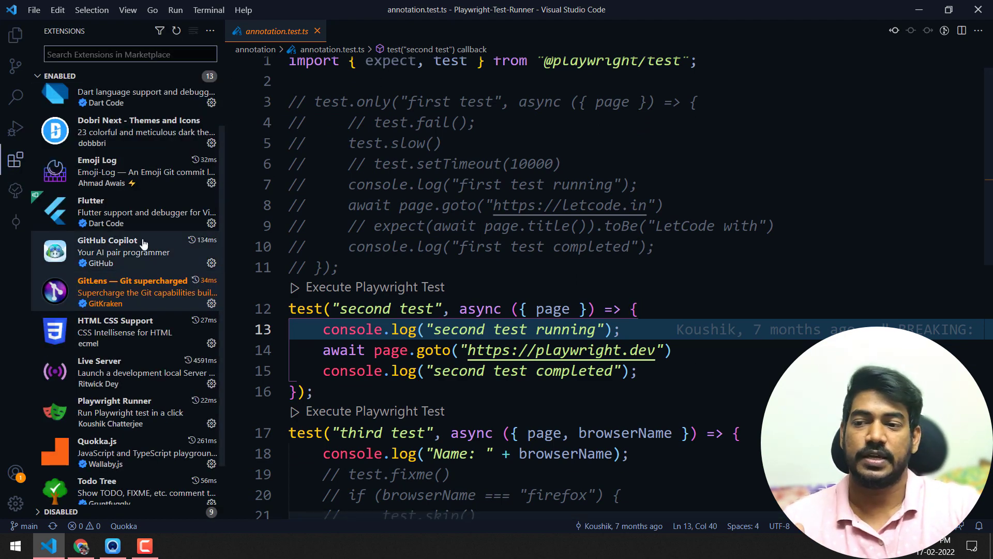
pyautogui.click(124, 249)
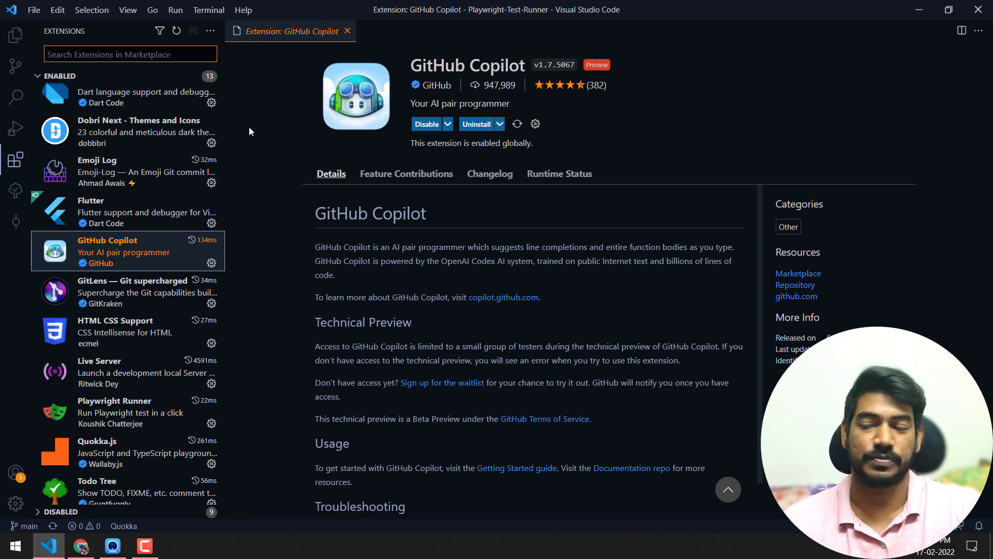
pyautogui.click(136, 331)
pyautogui.scroll(-1, 135, 332)
pyautogui.scroll(-1, 165, 285)
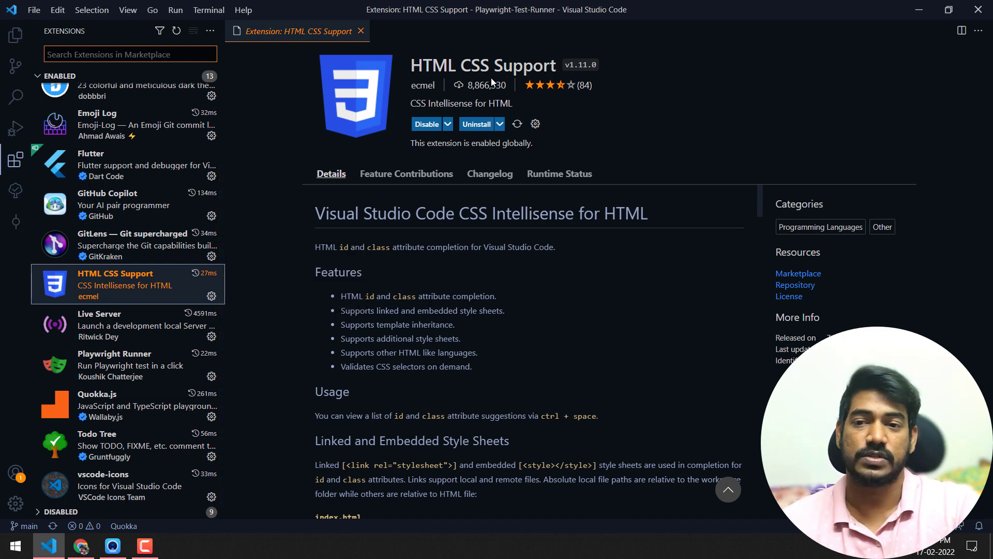
# - Review Live Server and Playwright Runner details, ending on the Quokka.js page
pyautogui.click(140, 324)
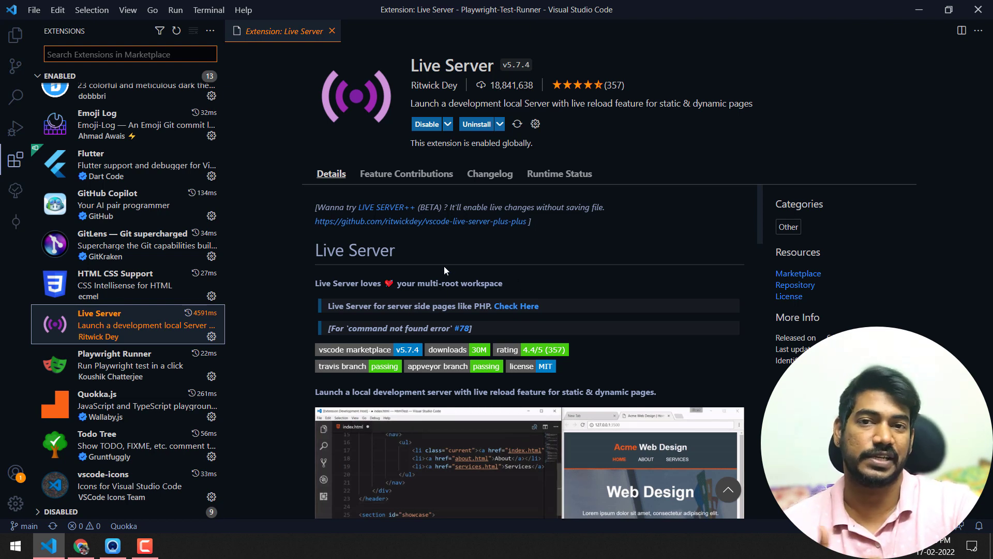
pyautogui.click(109, 371)
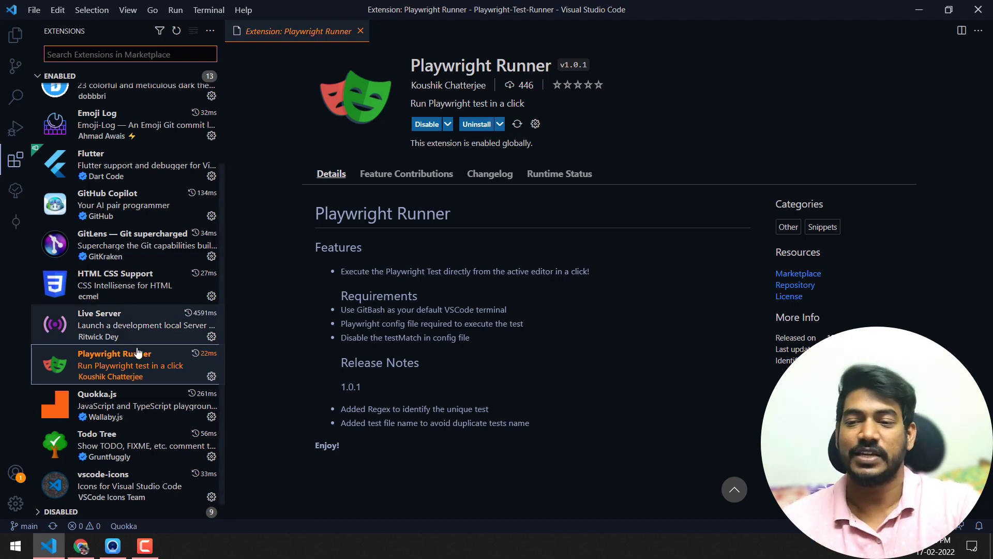
pyautogui.click(134, 415)
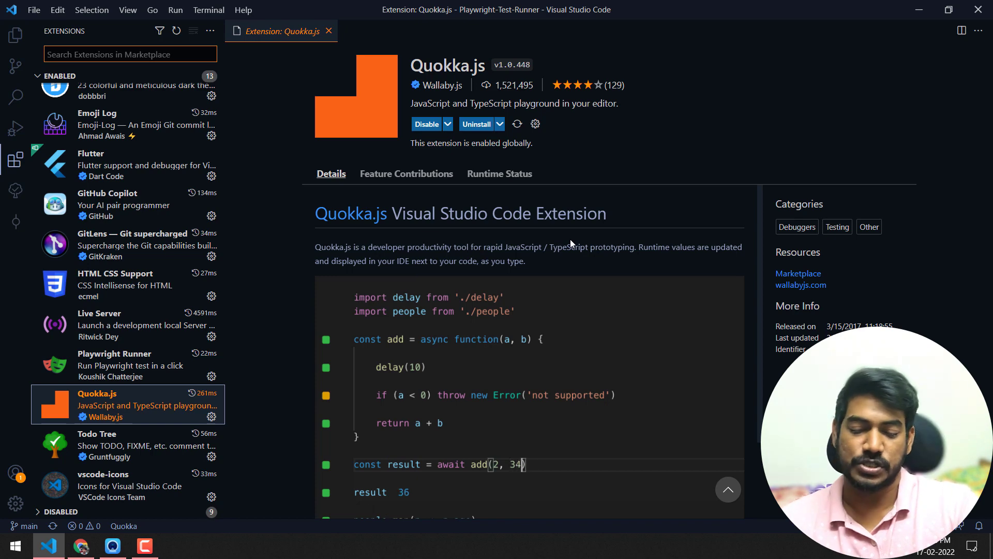
# - In a new Quokka JavaScript scratch file, write let a = 10, let b = 10 and console.log(a+b) showing 20 live
pyautogui.hotkey('ctrl', 'shift', 'p')
pyautogui.write('q')
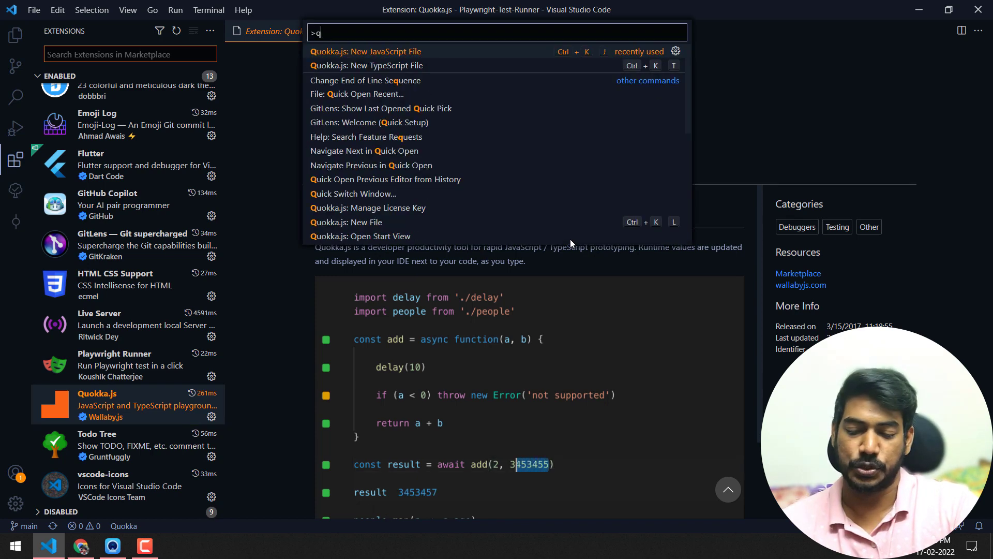
pyautogui.write('uok')
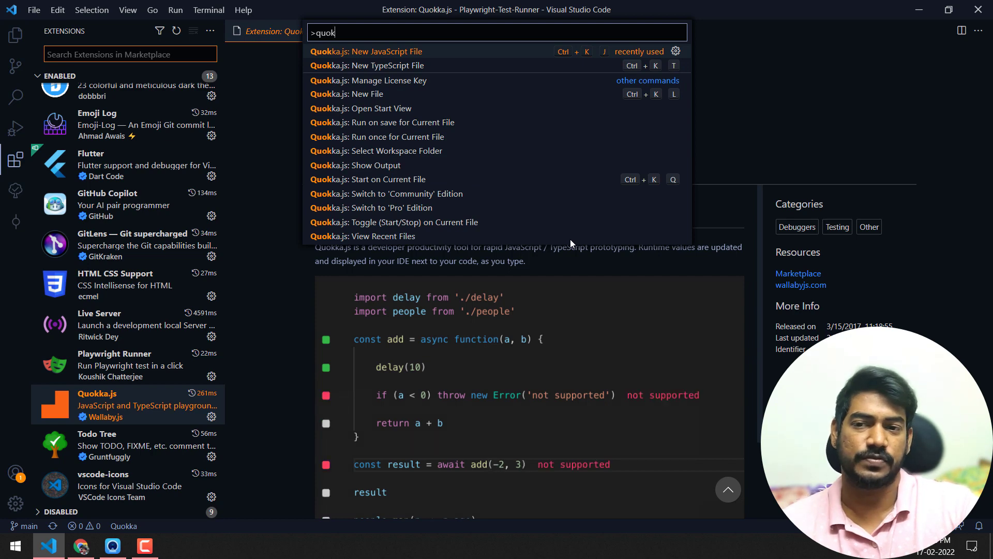
pyautogui.press('Return')
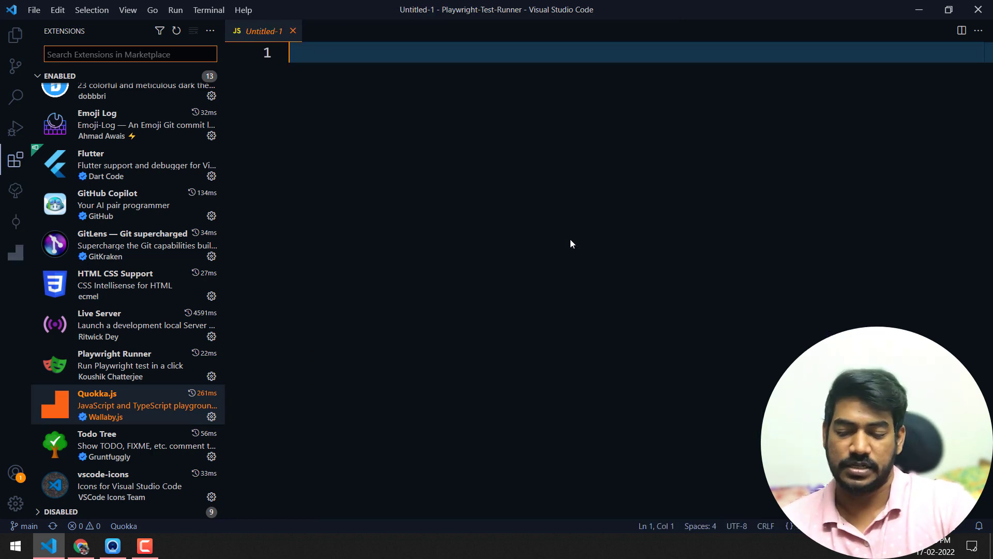
pyautogui.write('leta')
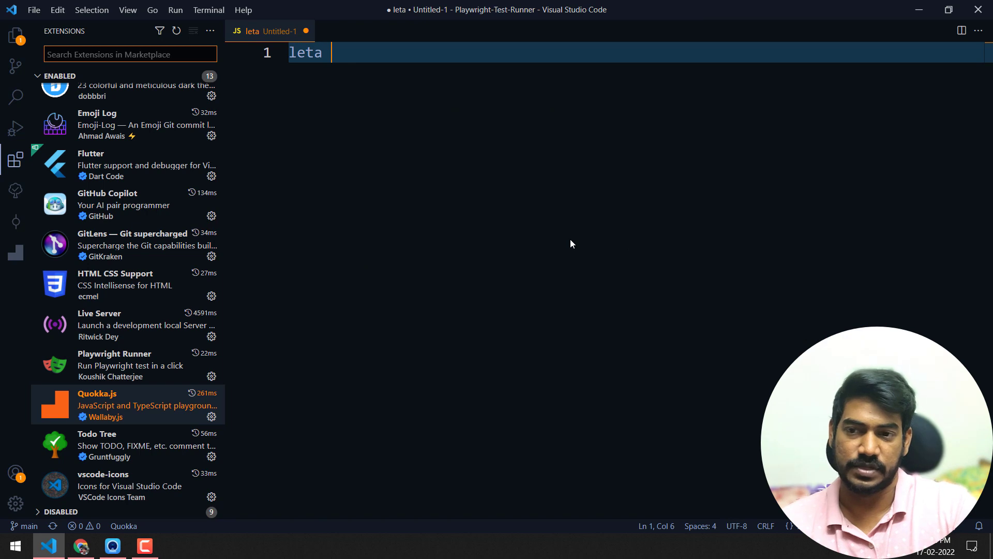
pyautogui.press('BackSpace')
pyautogui.press('BackSpace')
pyautogui.write('t a = ')
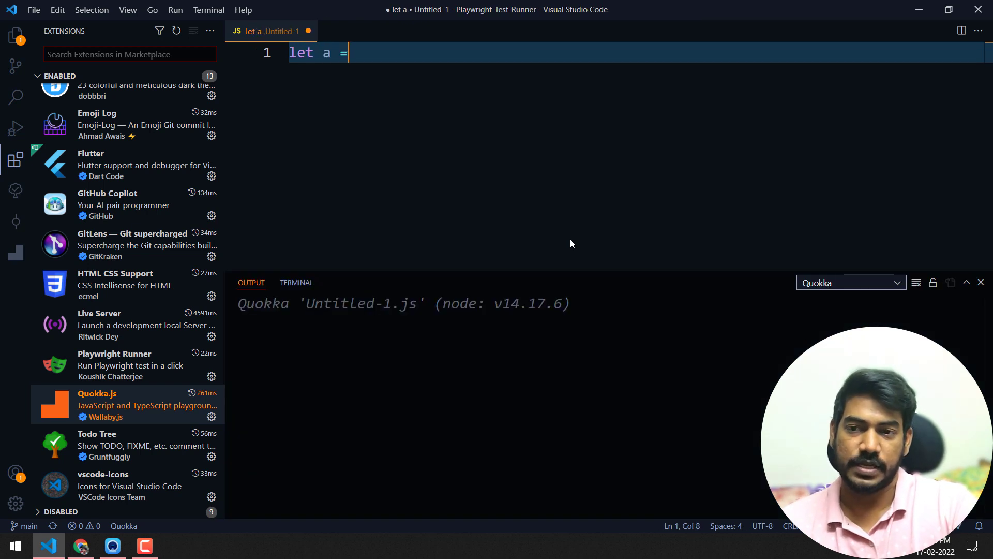
pyautogui.write('10')
pyautogui.press('Return')
pyautogui.write('legt b')
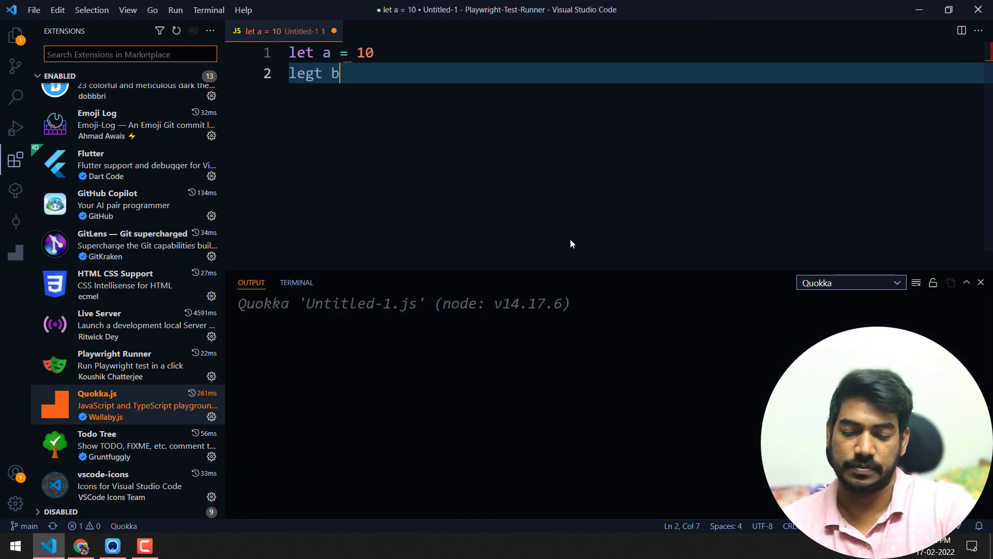
pyautogui.write(' = 10')
pyautogui.press('Return')
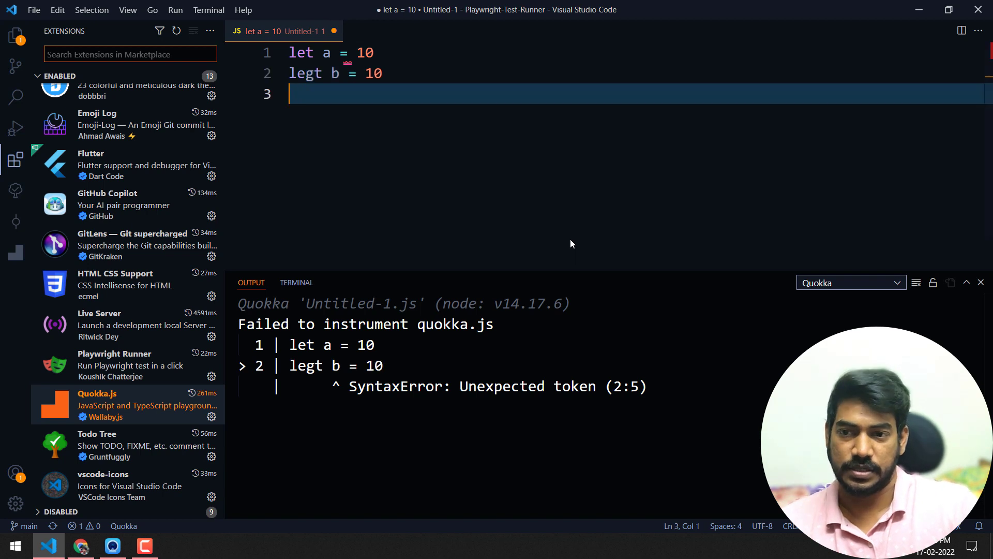
pyautogui.press('Up')
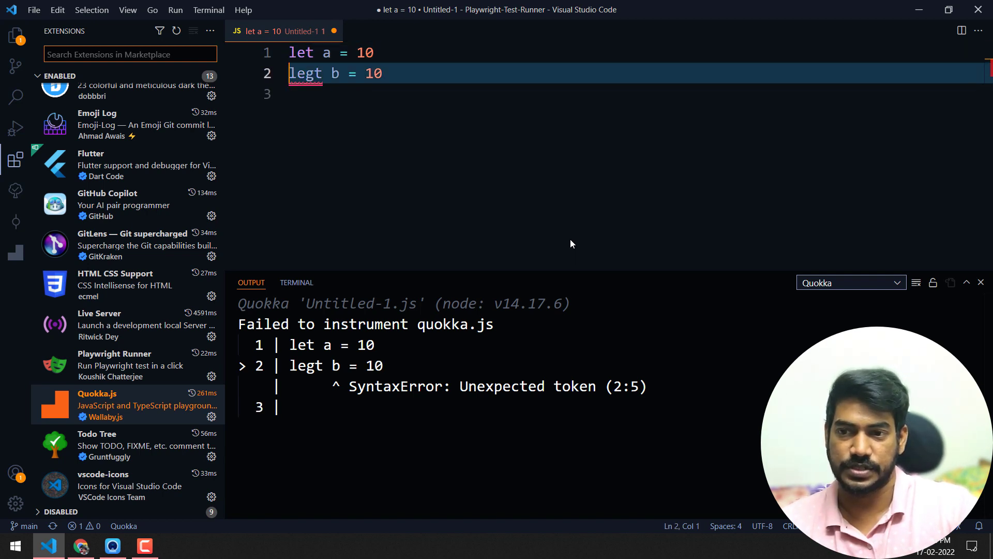
pyautogui.press('Delete')
pyautogui.press('Down')
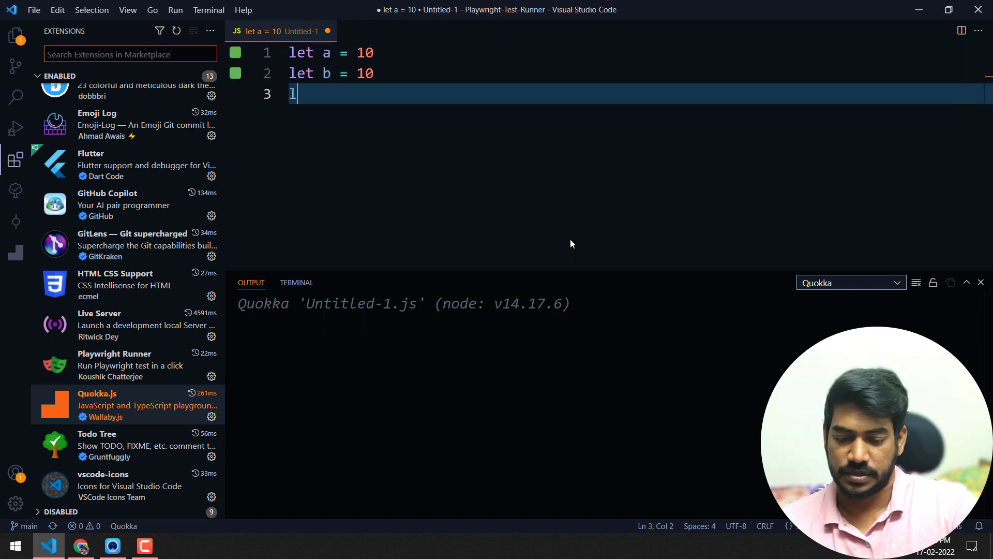
pyautogui.write('og')
pyautogui.press('Tab')
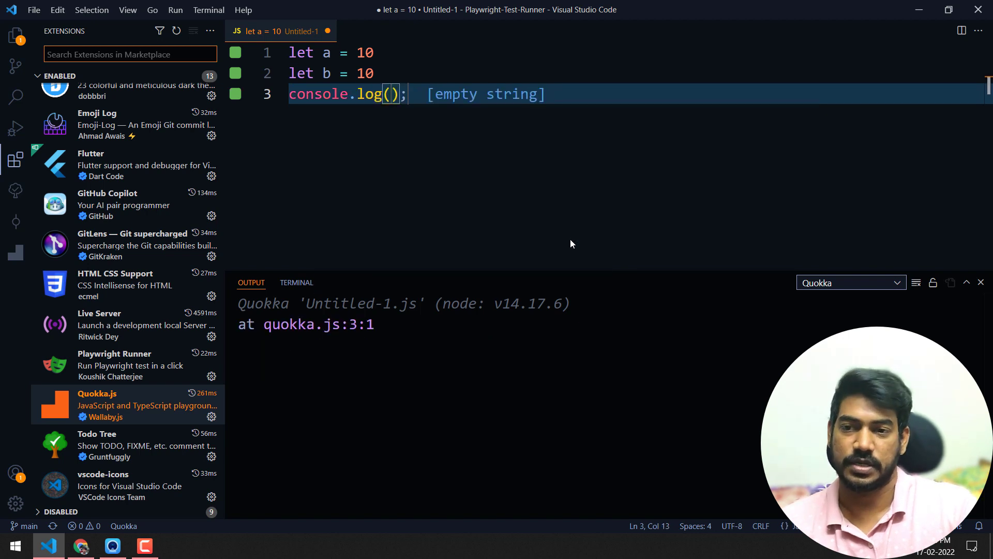
pyautogui.write('a+')
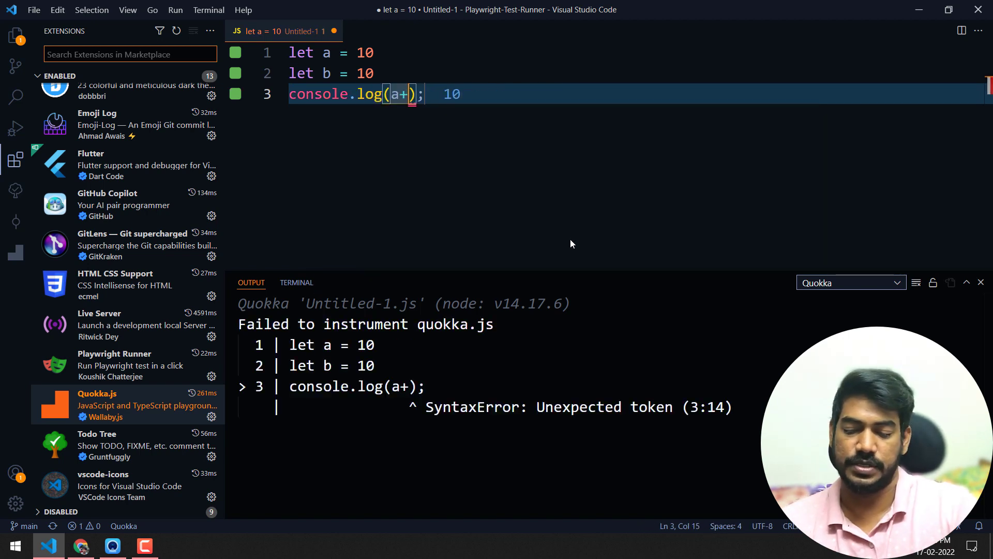
pyautogui.write('b')
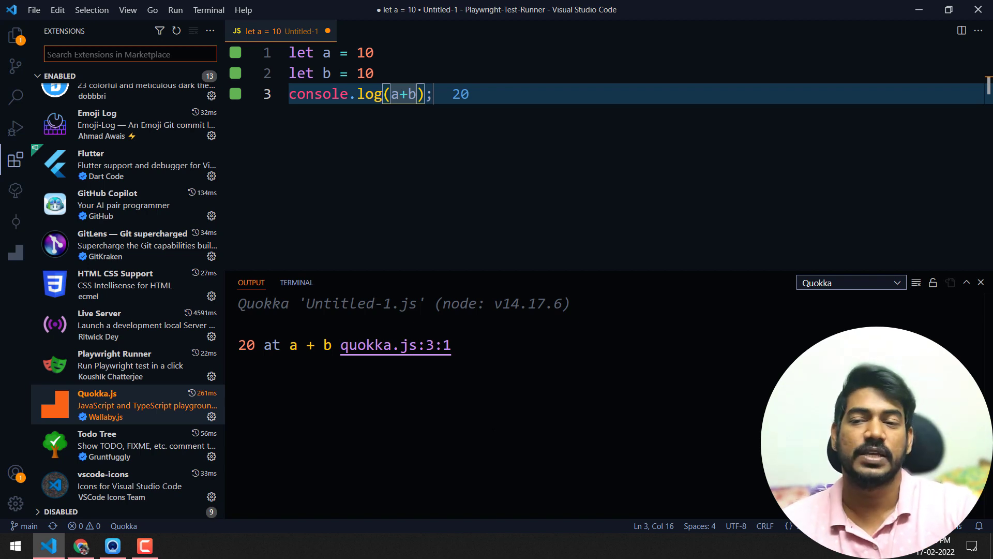
pyautogui.moveTo(404, 94)
pyautogui.moveTo(420, 94); pyautogui.dragTo(331, 73)
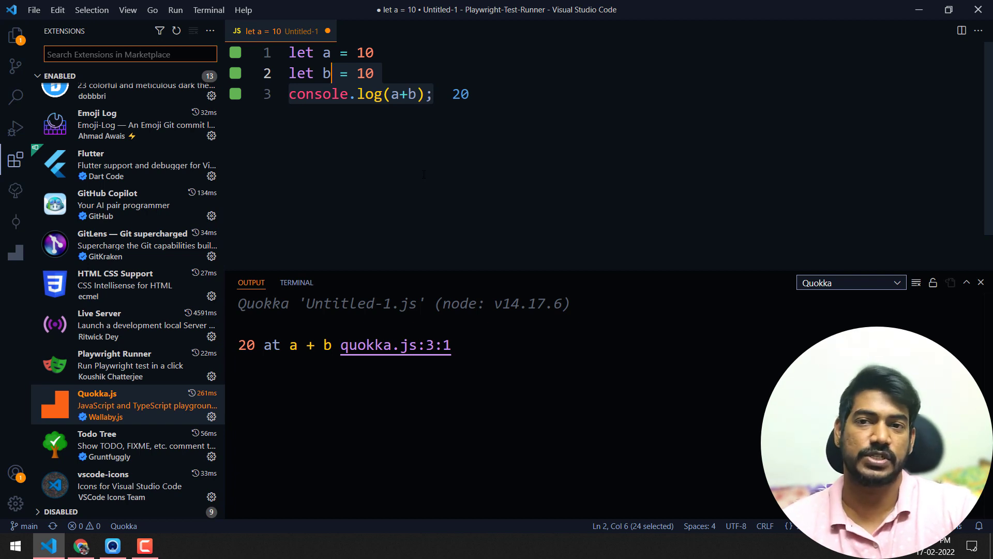
# - Discard the Untitled-1 scratch file, view Todo Tree's details and clear the Output panel
pyautogui.click(327, 31)
pyautogui.click(525, 290)
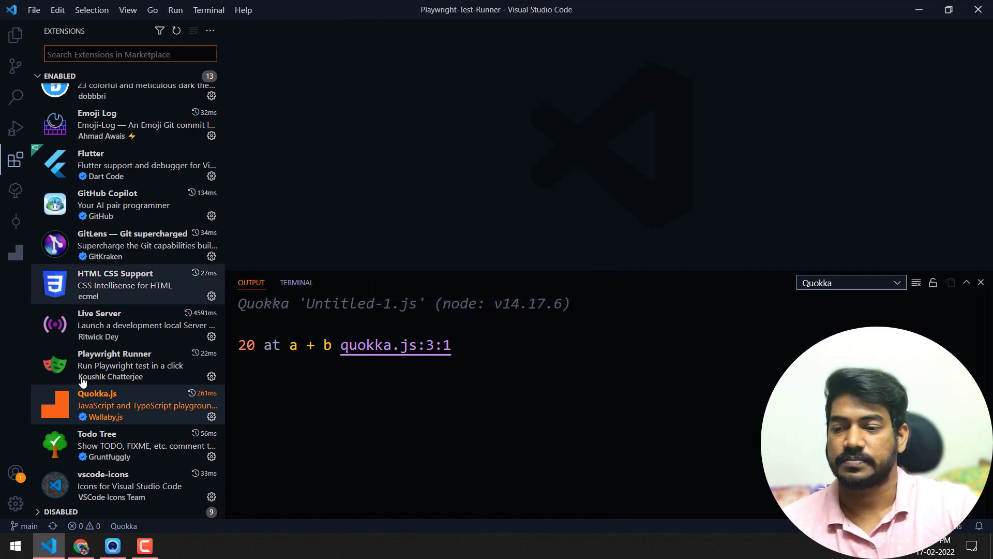
pyautogui.click(102, 440)
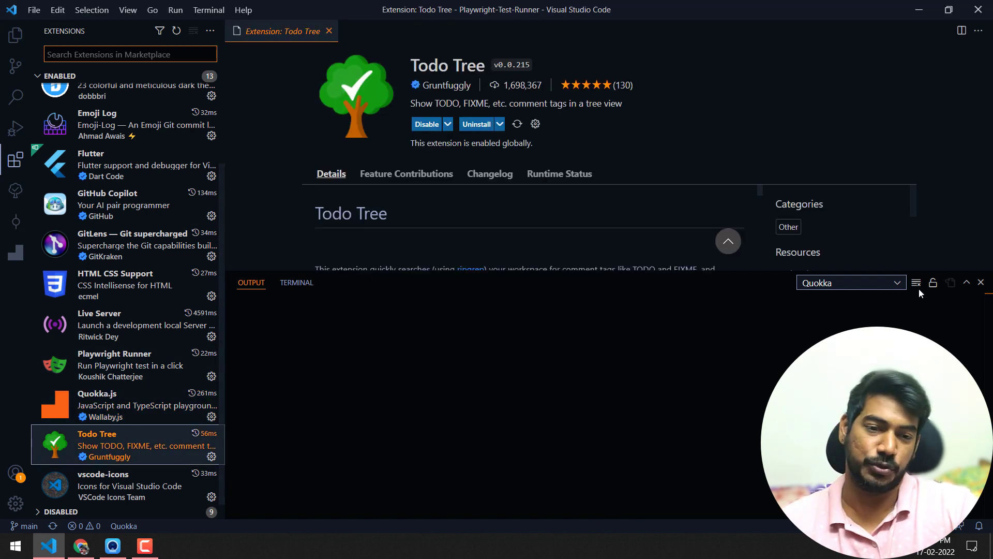
pyautogui.click(982, 284)
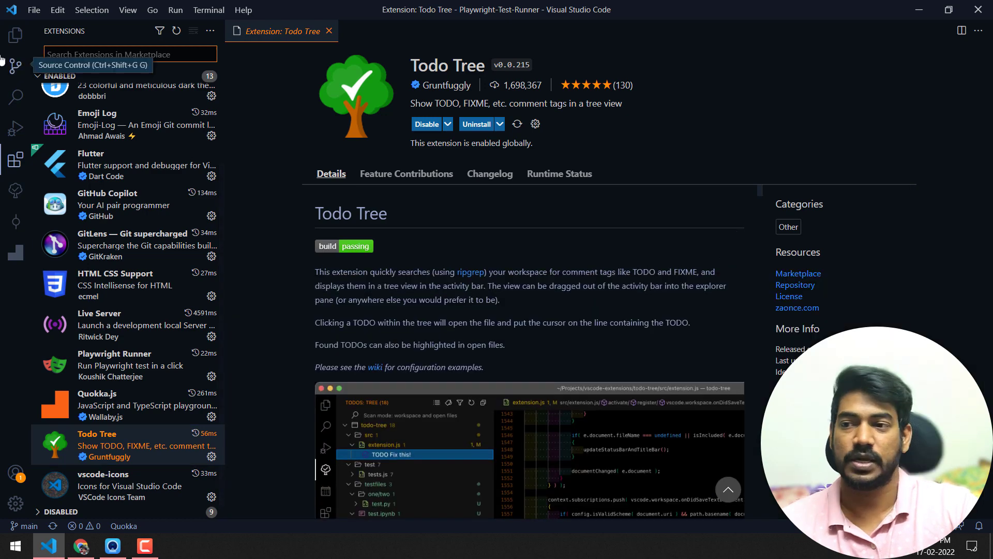
# - Add a 'TODO: i will this later' comment on line 8 of service-now.test.ts and save it
pyautogui.click(15, 35)
pyautogui.click(106, 164)
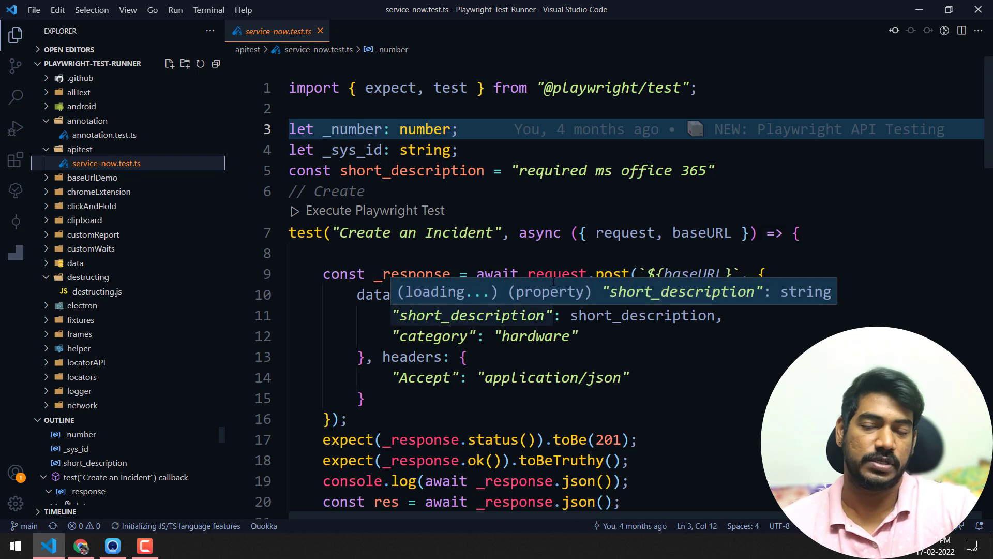
pyautogui.click(667, 252)
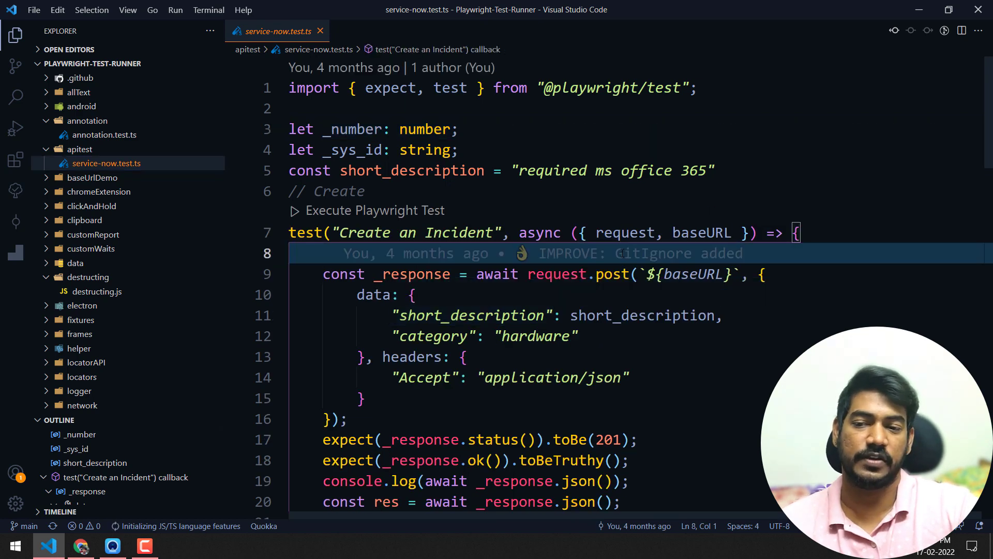
pyautogui.write('// TDII')
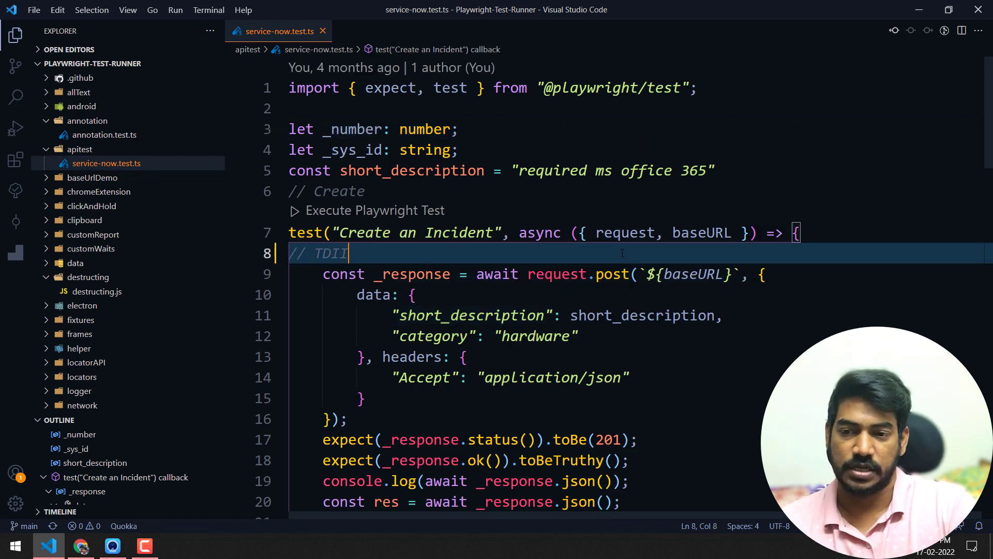
pyautogui.write(':')
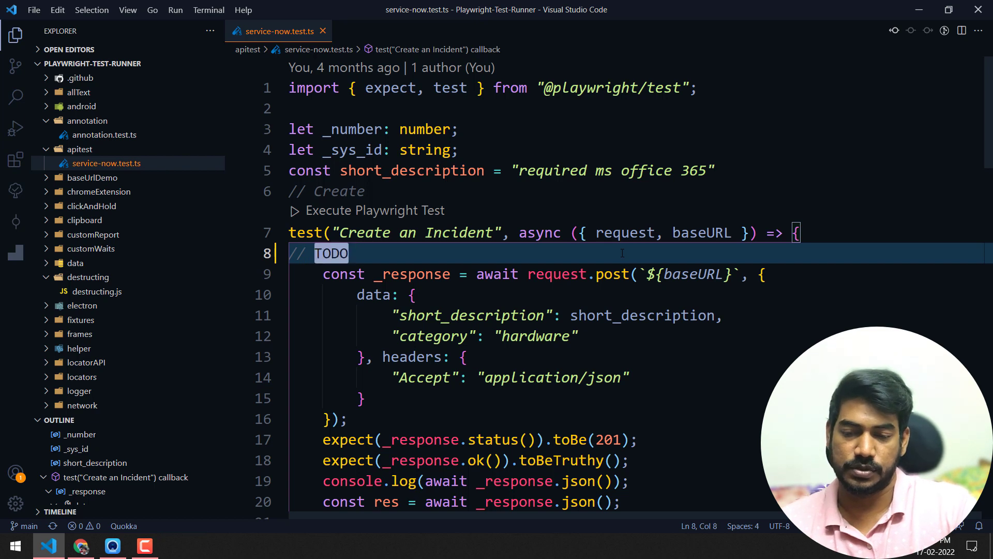
pyautogui.write(' i will')
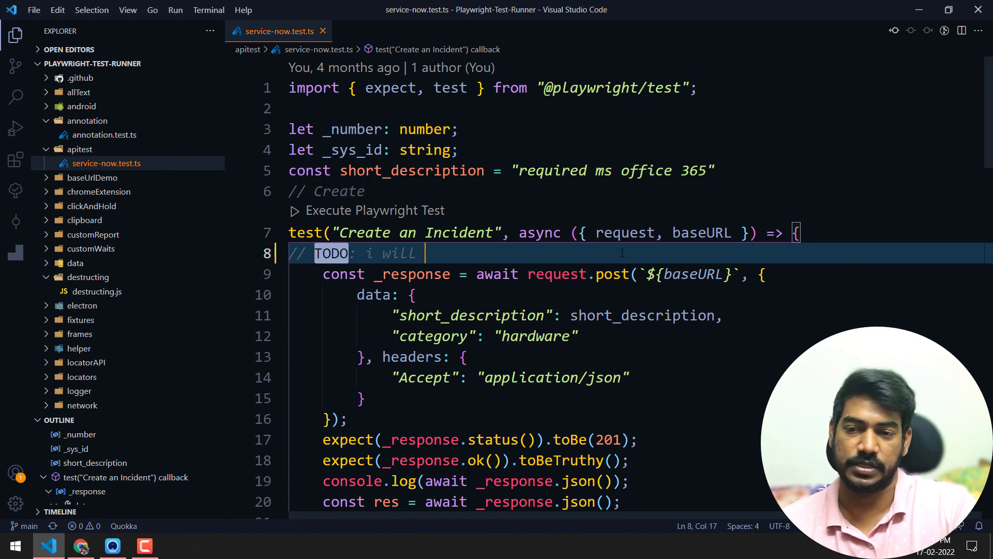
pyautogui.write('thi')
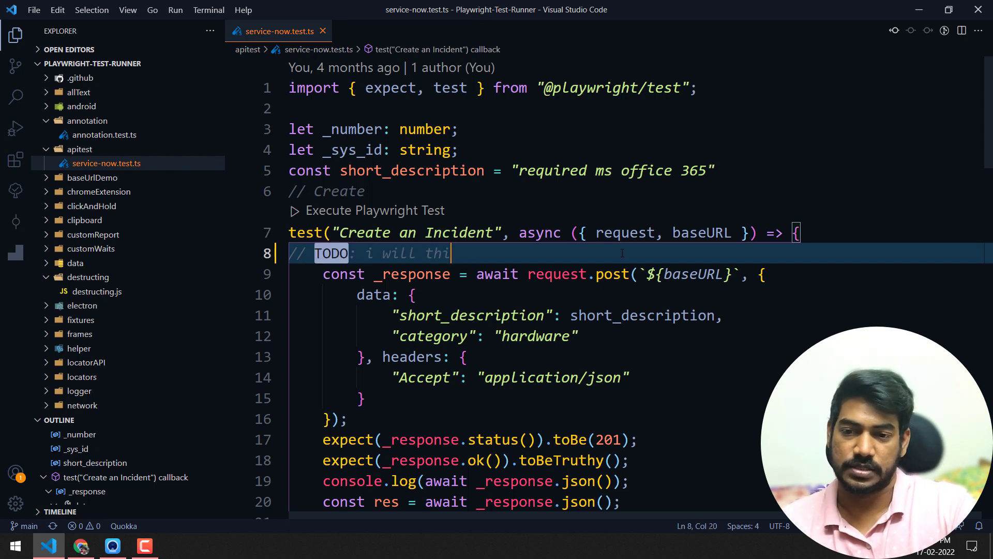
pyautogui.write('os ter')
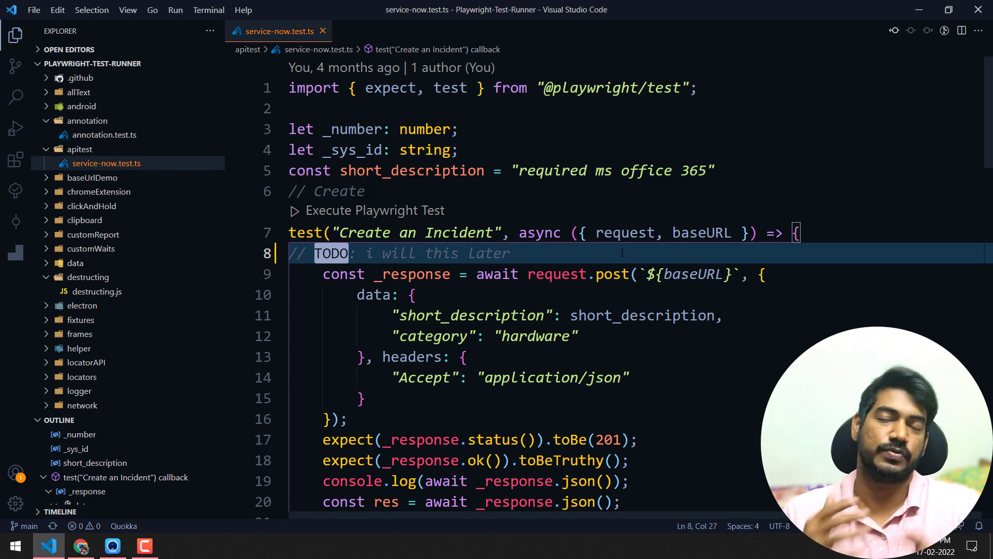
pyautogui.hotkey('ctrl', 's')
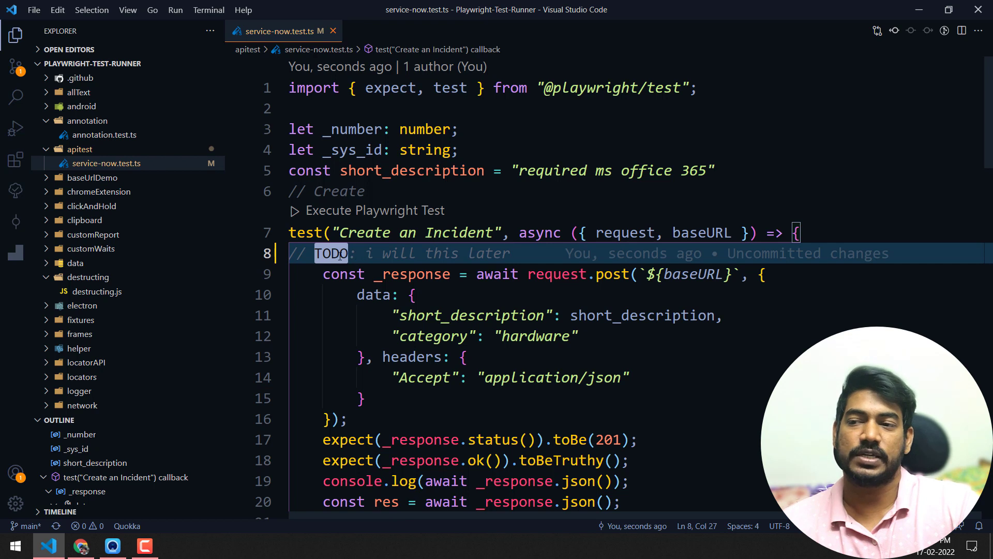
# - Locate the 'i will this later' TODO under apitest › service-now.test.ts in Todo Tree, then return to Extensions
pyautogui.click(14, 192)
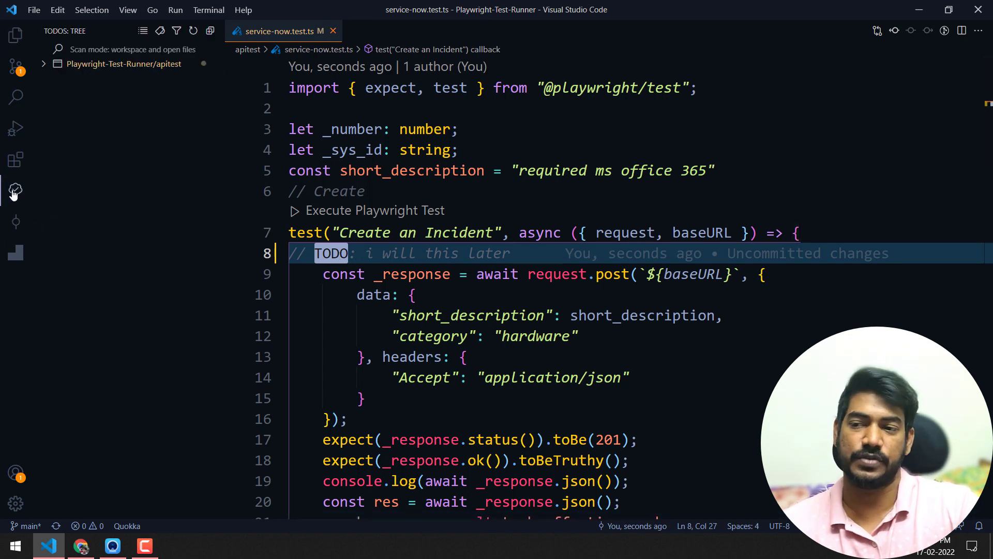
pyautogui.click(44, 64)
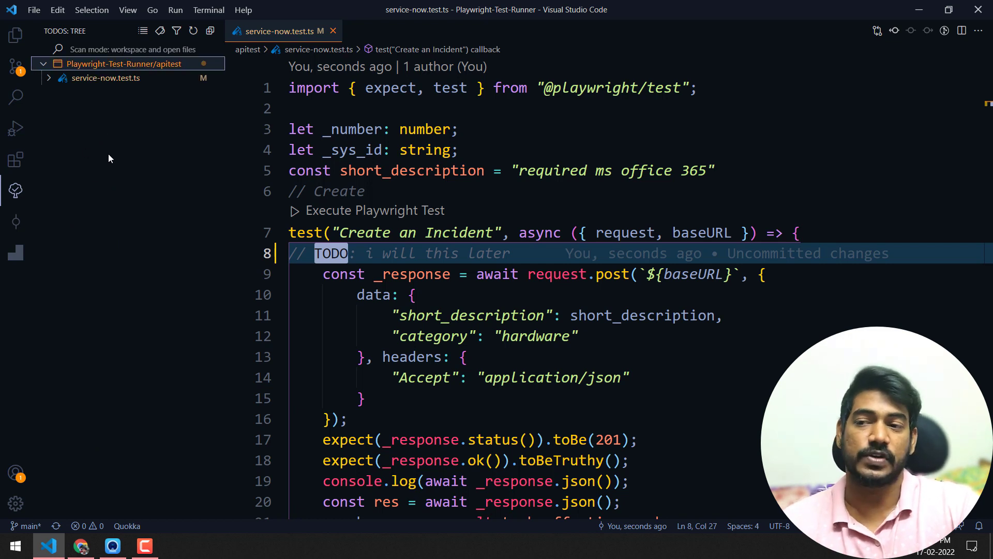
pyautogui.click(48, 79)
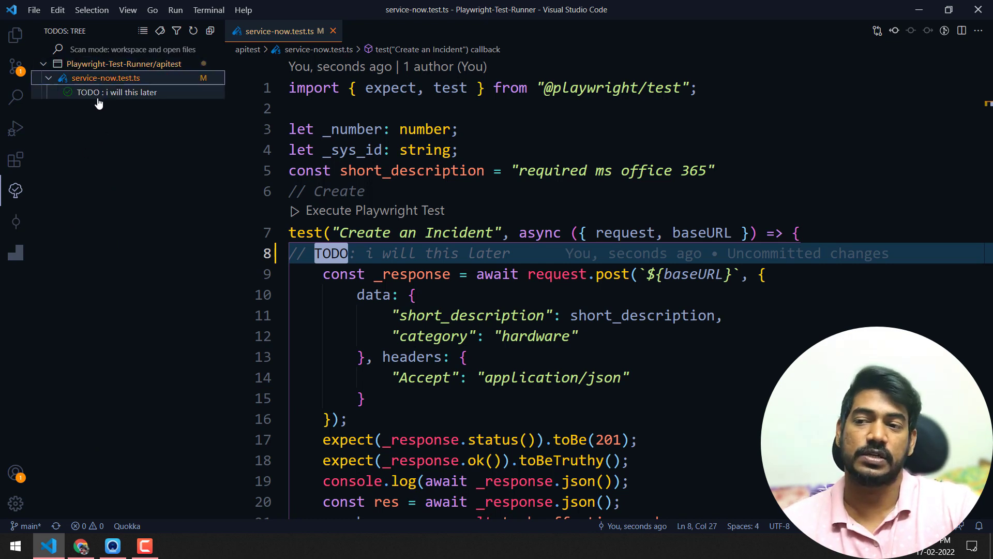
pyautogui.click(129, 94)
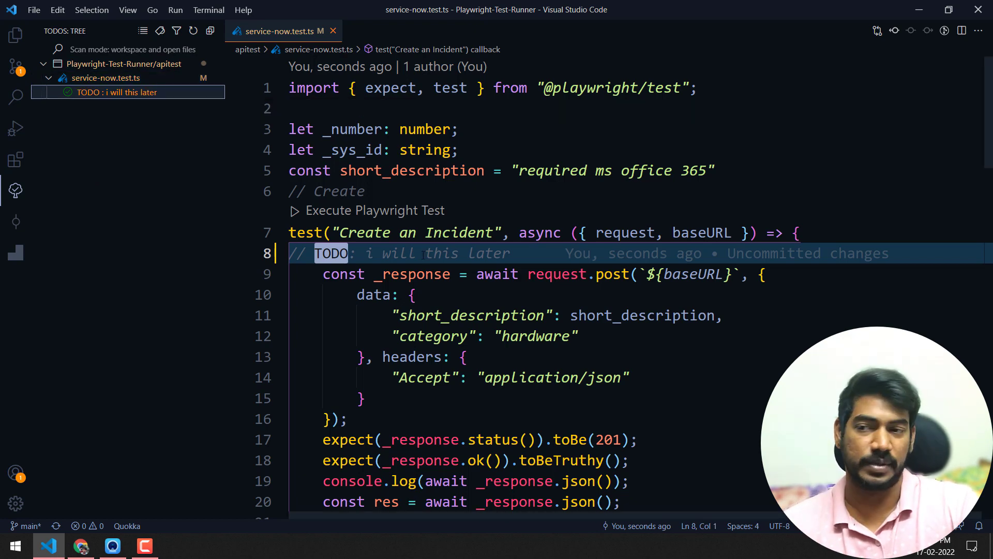
pyautogui.click(16, 158)
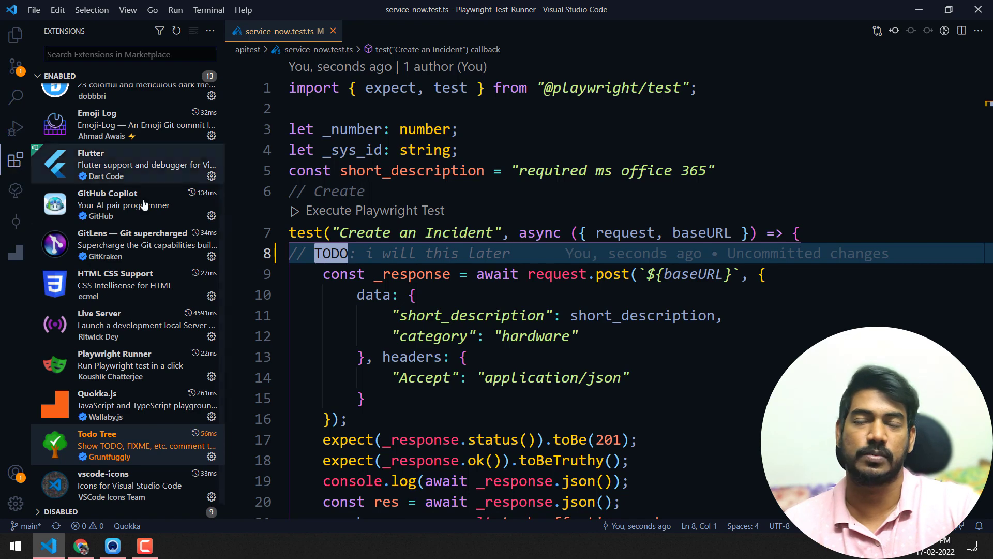
# - View vscode-icons details, reveal the disabled extensions and briefly inspect Debugger for Java
pyautogui.click(124, 489)
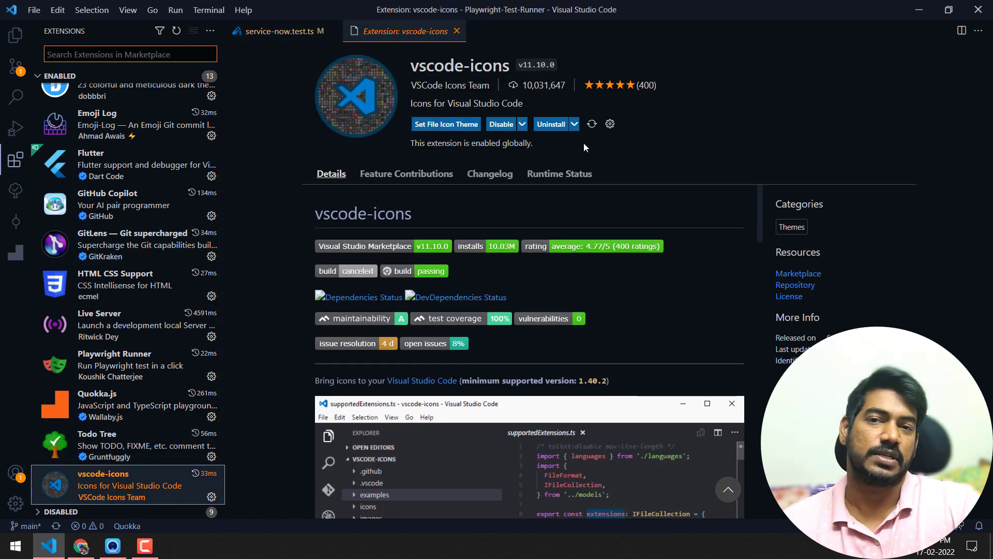
pyautogui.scroll(3, 136, 249)
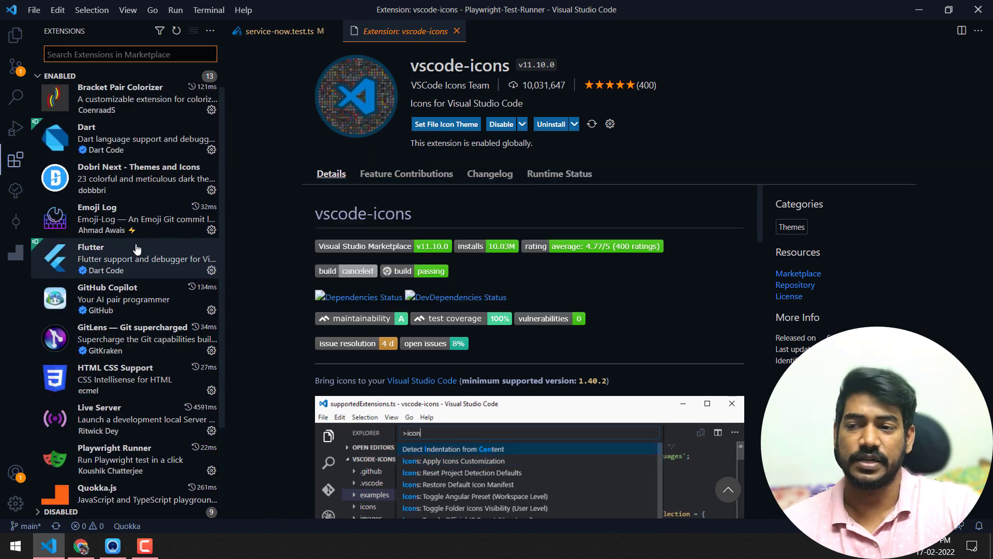
pyautogui.scroll(-3, 136, 233)
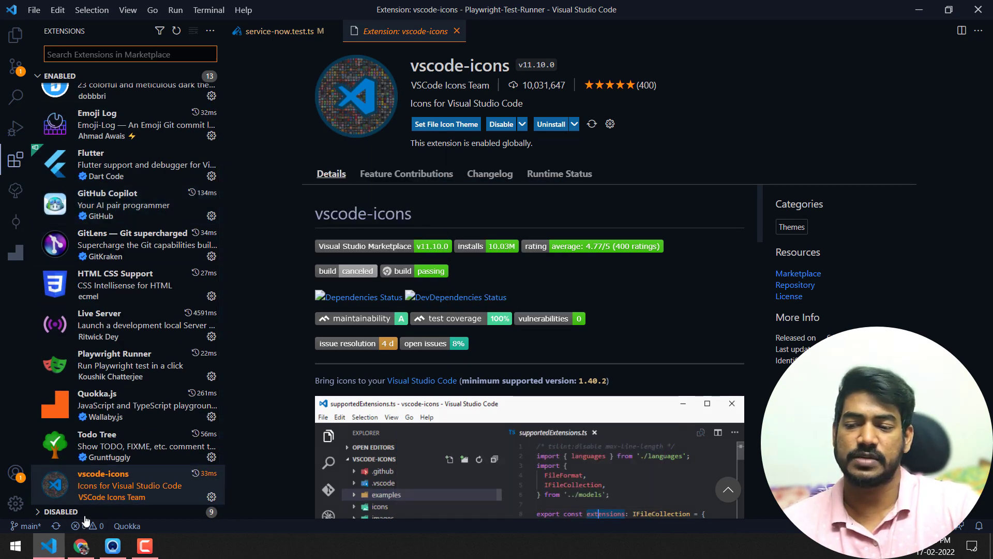
pyautogui.click(61, 511)
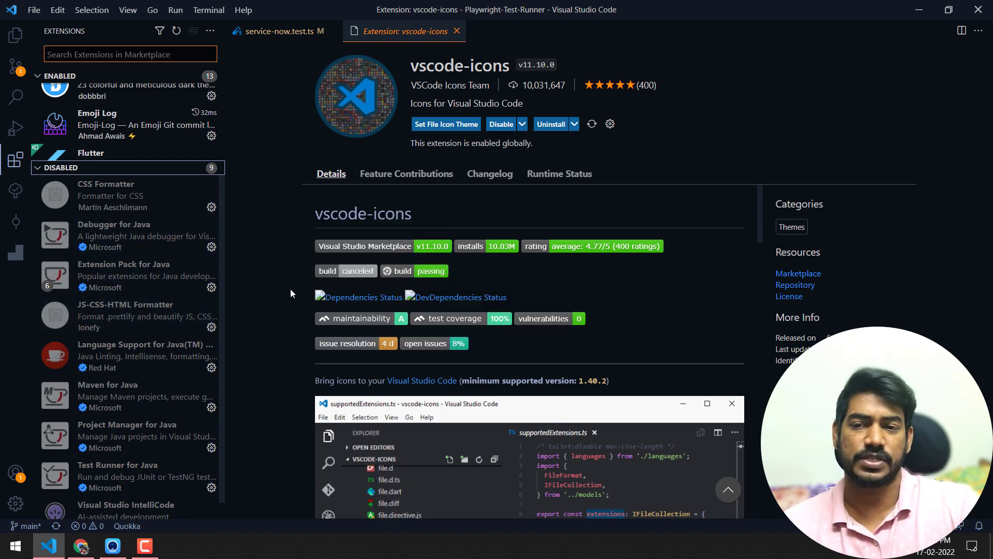
pyautogui.click(125, 236)
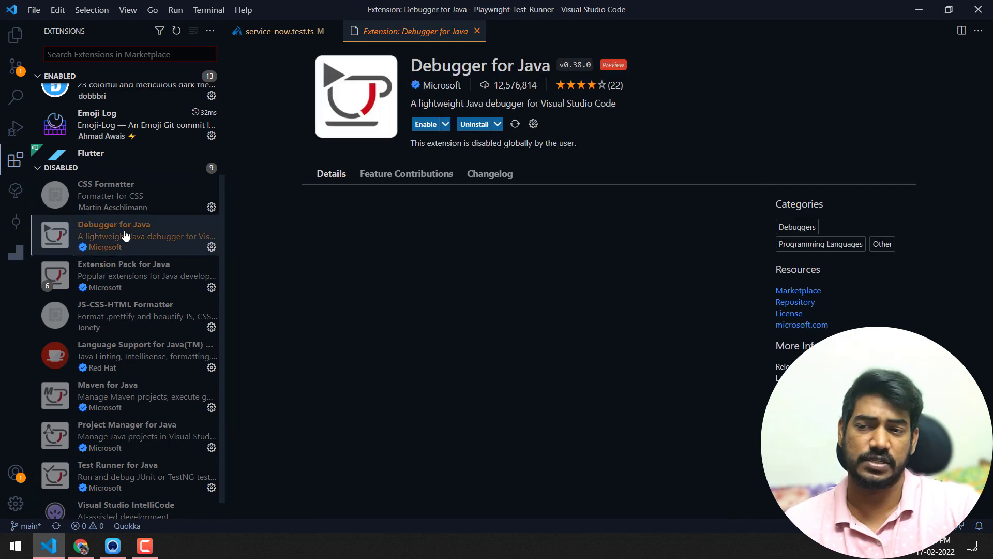
pyautogui.click(476, 32)
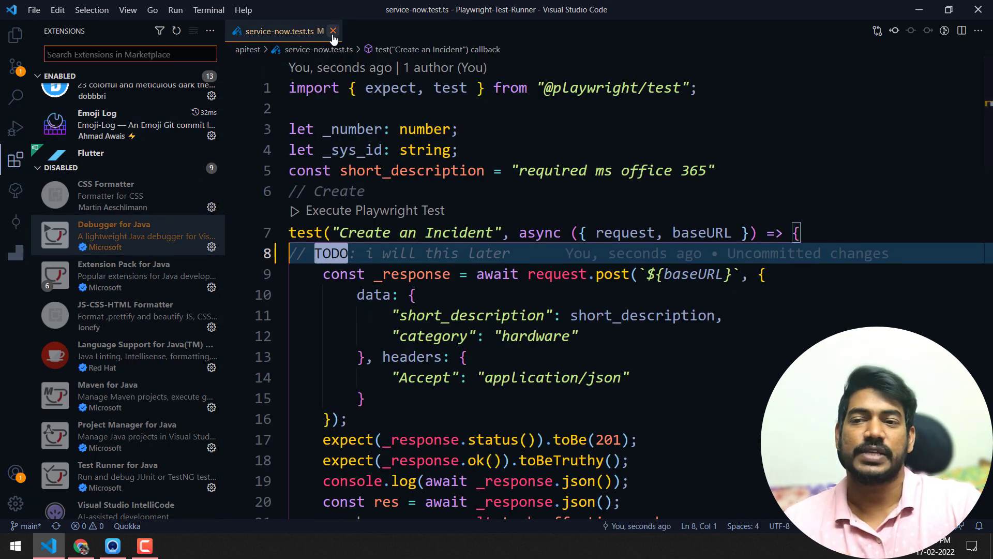